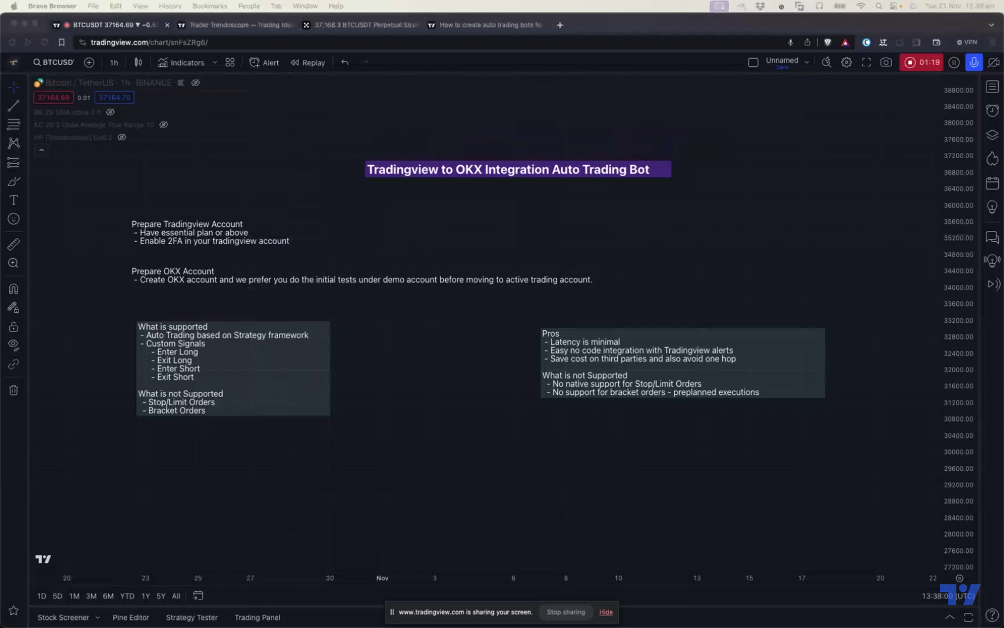
Step: Switch to the desktop with TradingView's two-factor authentication settings
key(ctrl+Left)
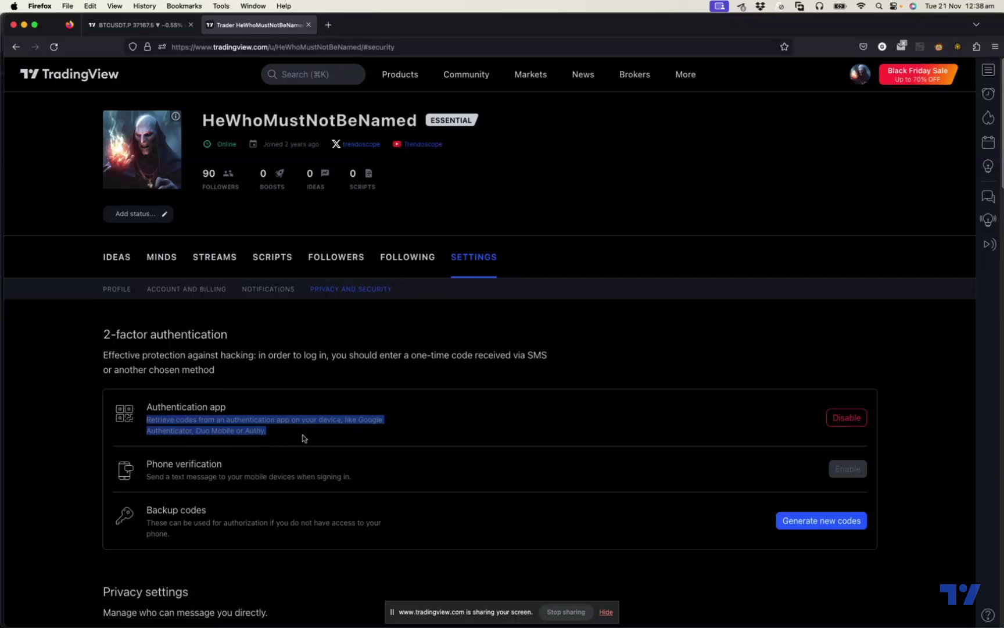
Step: Highlight the 2FA explanation, then return to the BTCUSDT chart and close the account menu
click(304, 438)
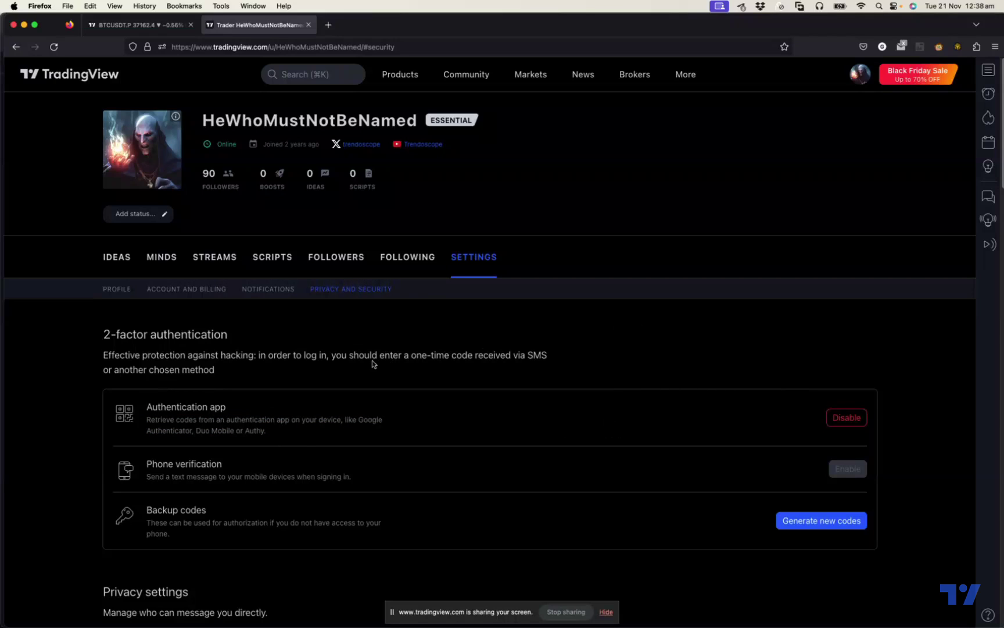
triple_click(353, 354)
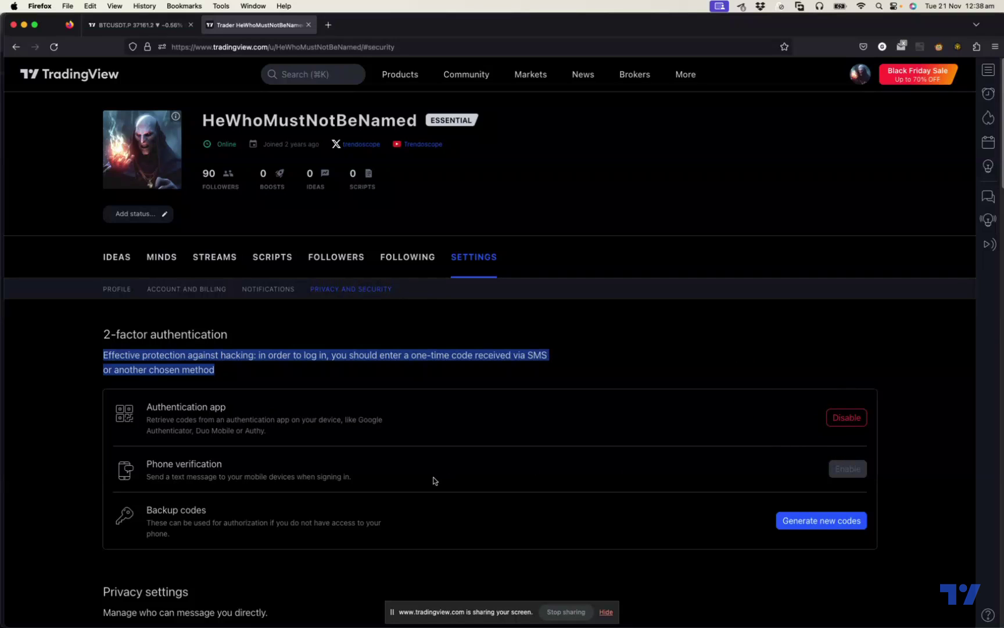
drag(389, 27, 395, 28)
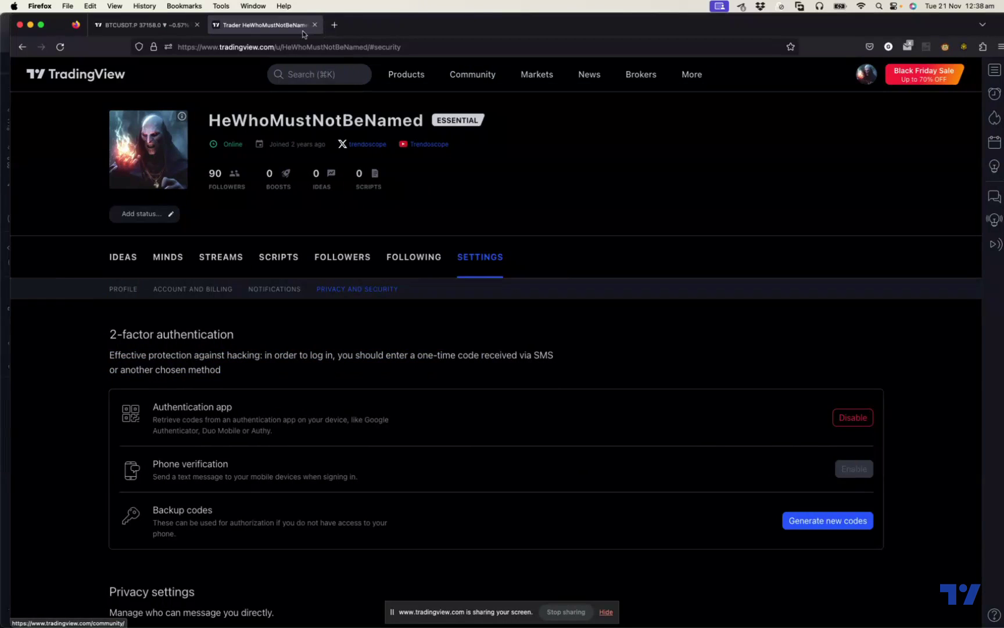
click(139, 25)
click(313, 302)
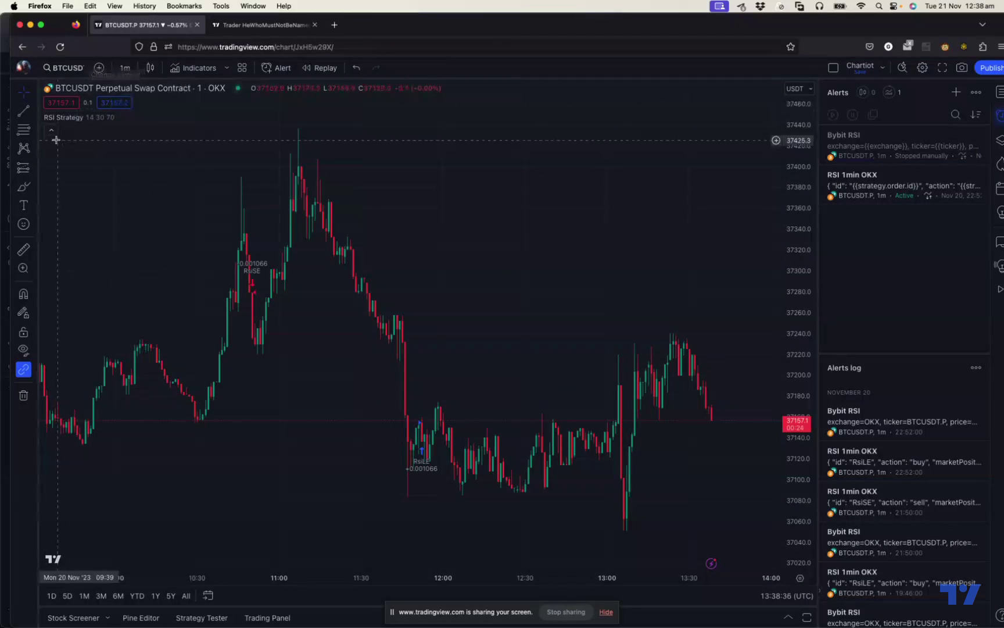
Step: Open the RSI Strategy's Pine source and select its entry condition code on lines 11–14
click(194, 67)
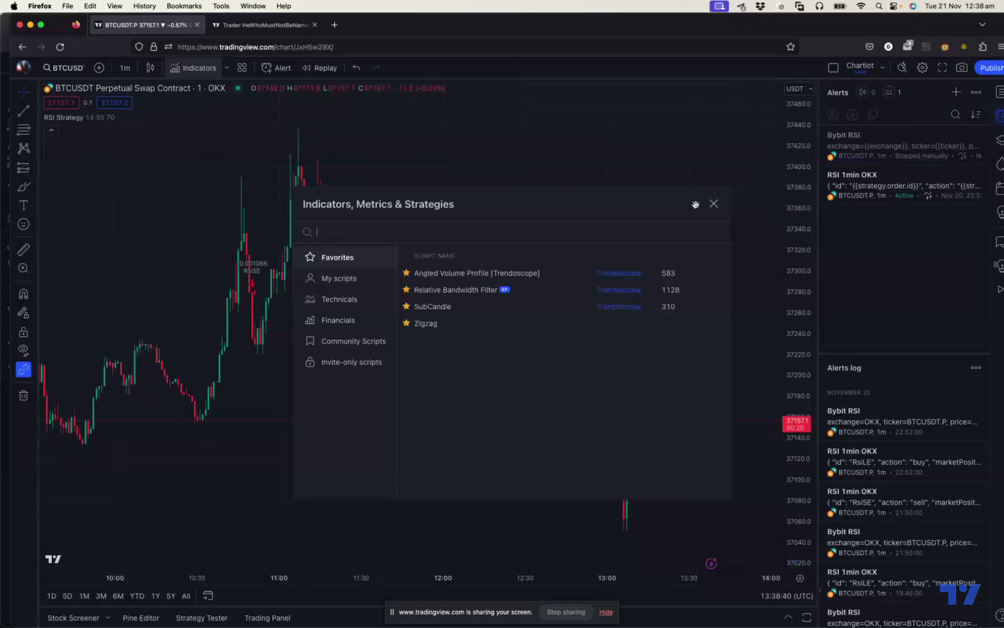
click(714, 204)
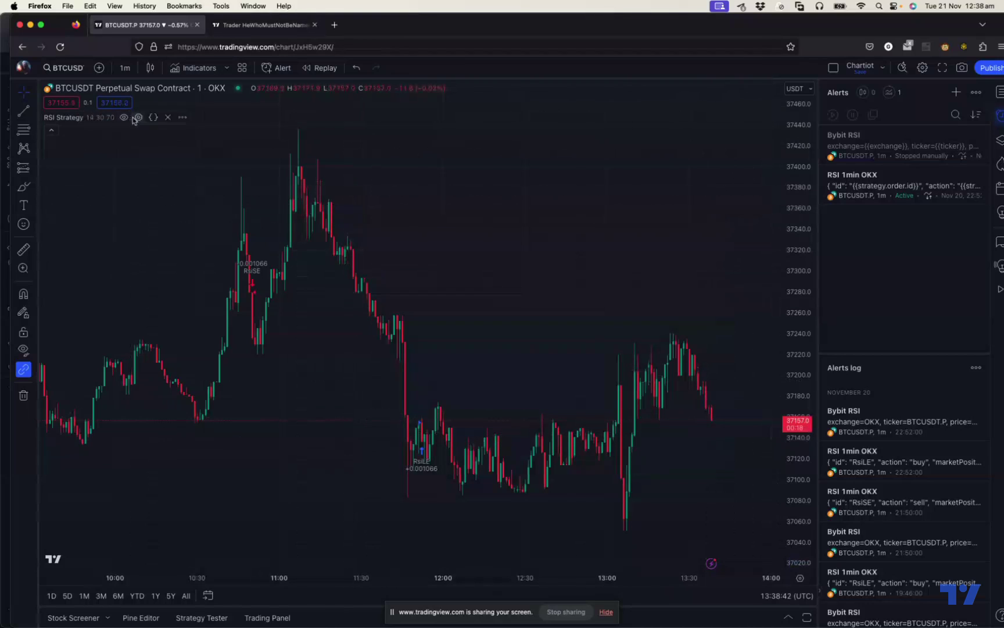
click(153, 118)
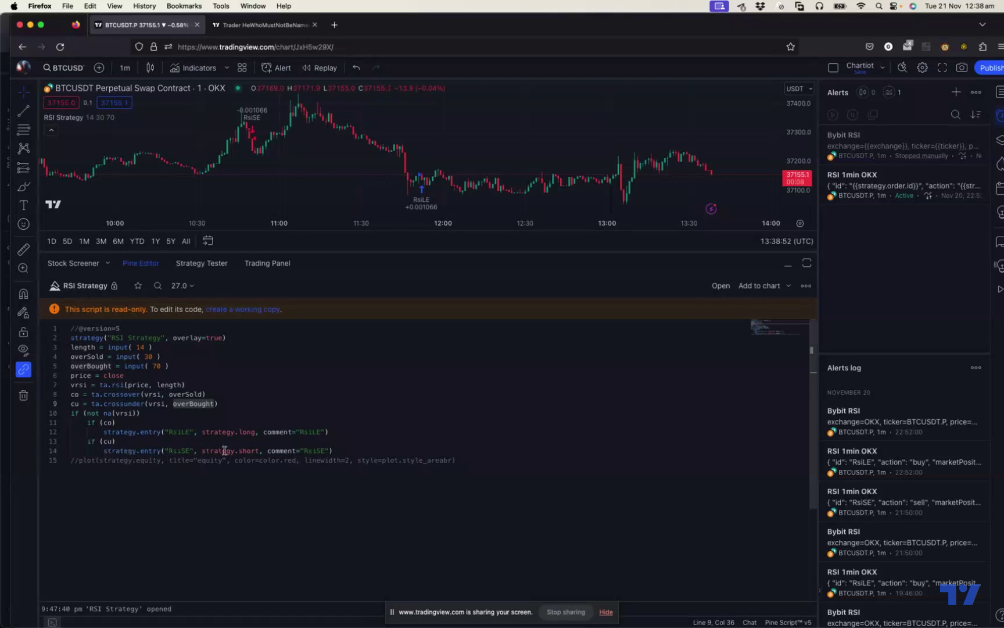
click(348, 452)
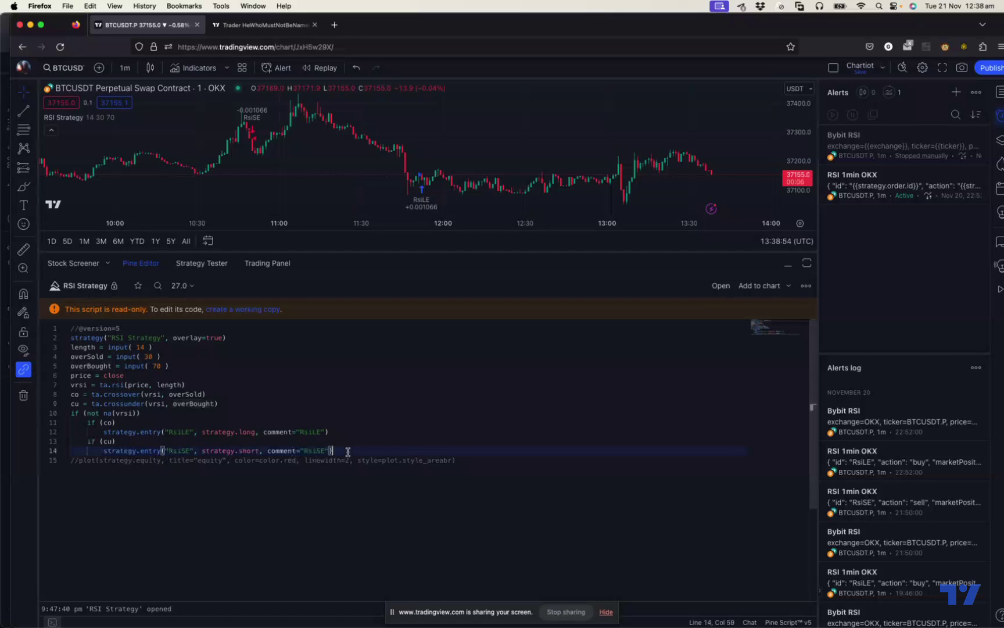
drag(346, 451, 52, 415)
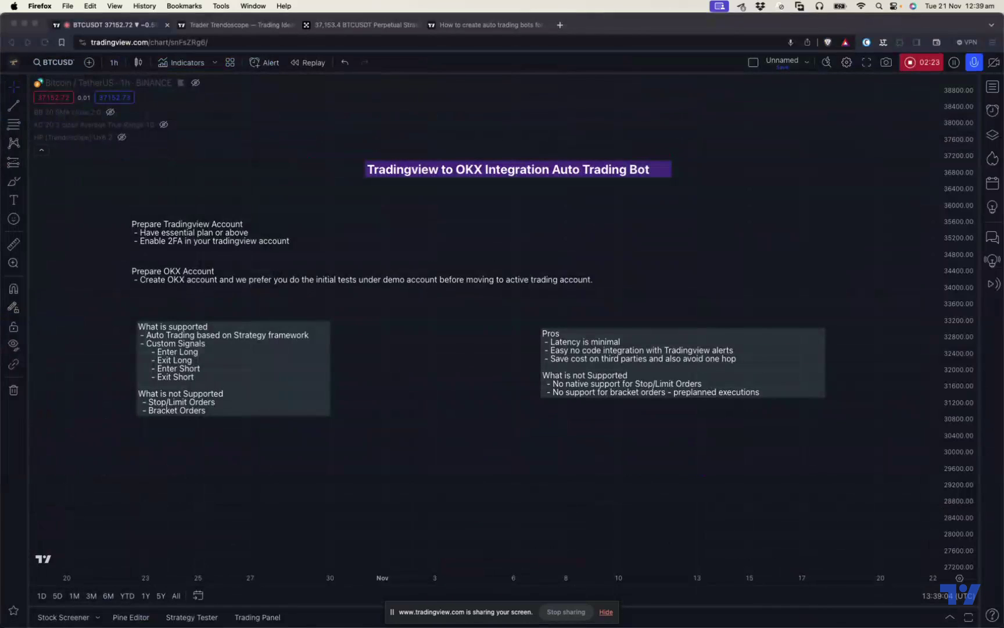
Step: Bring the Brave window forward and open the OKX BTCUSDT Perpetual tab
click(178, 281)
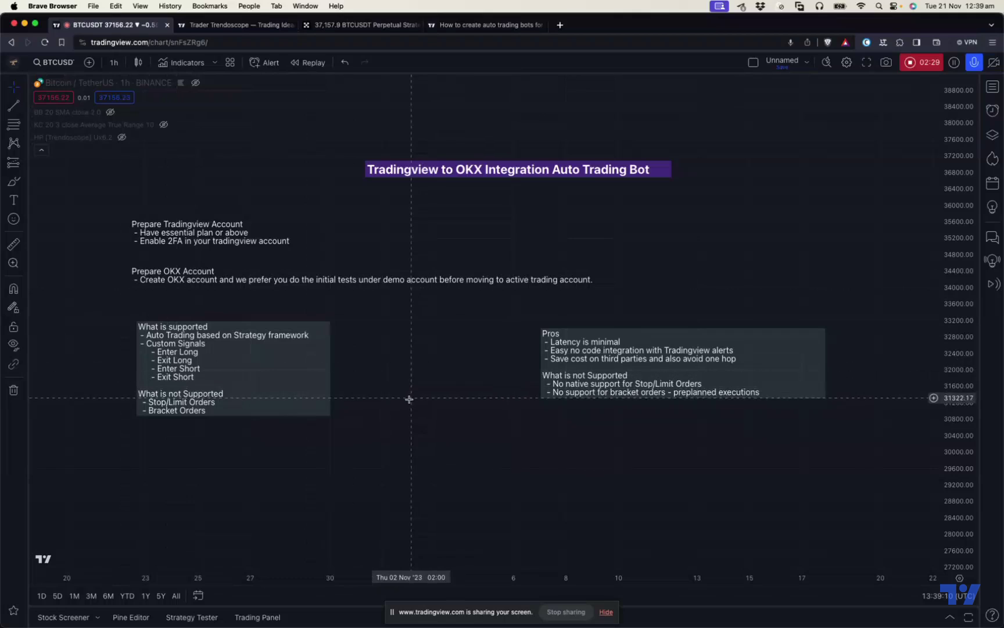
click(359, 27)
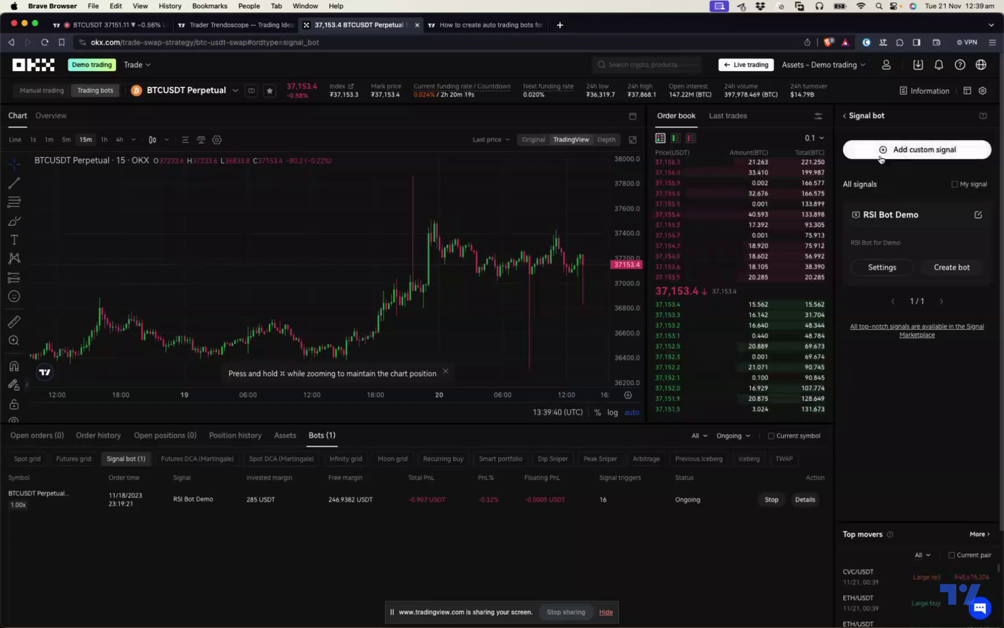
Step: Start a new custom signal via Create a bot > Signal bot
mouse_move(134, 66)
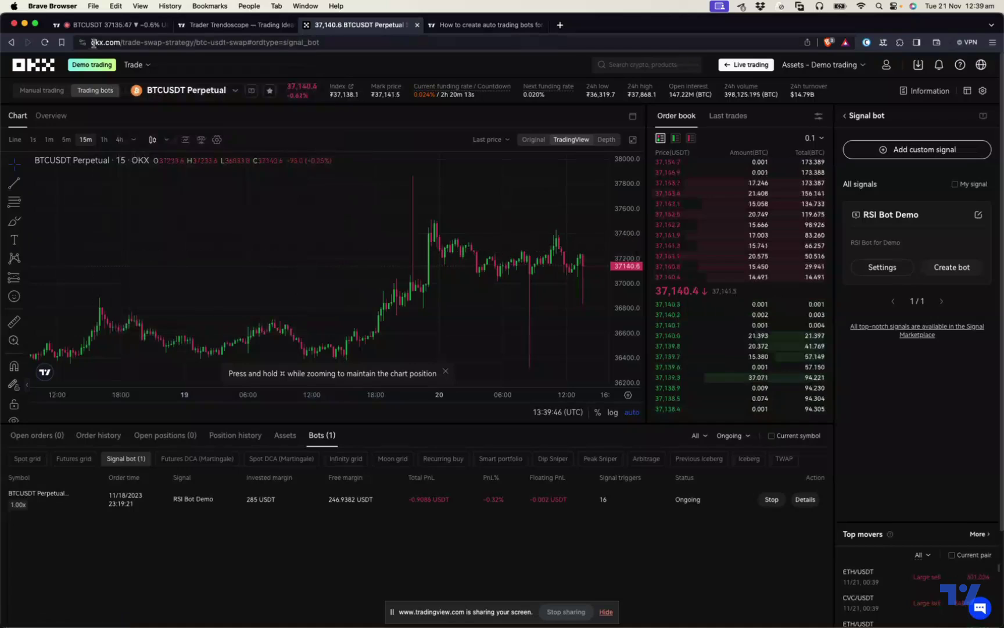
click(265, 254)
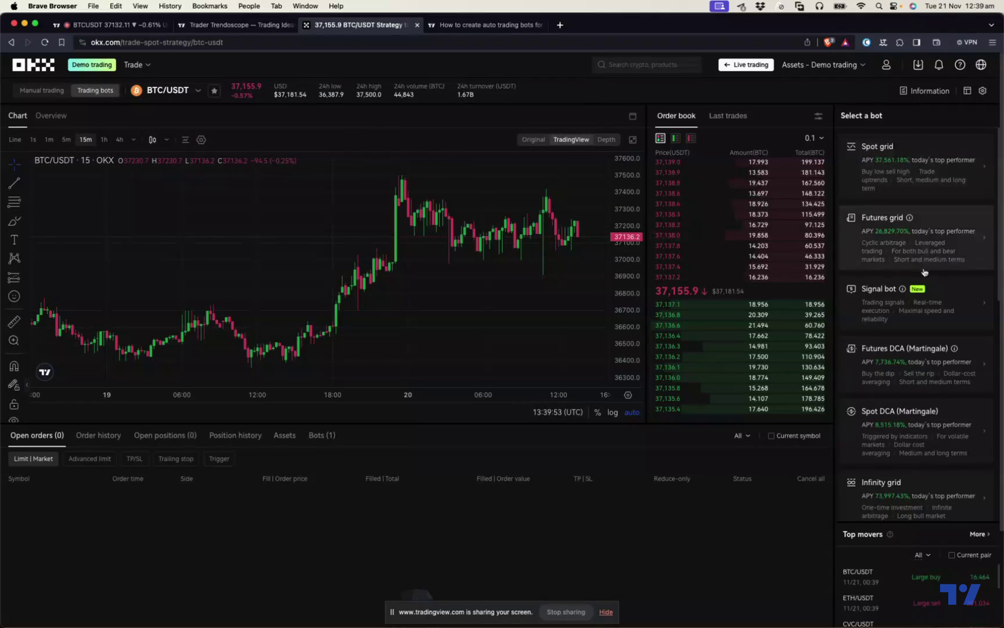
click(875, 296)
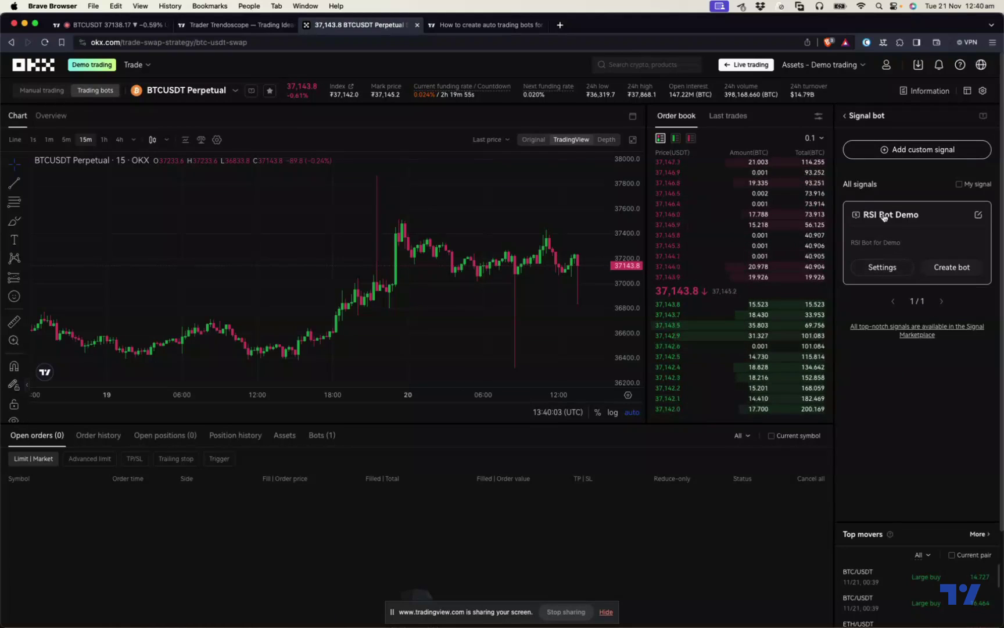
click(894, 154)
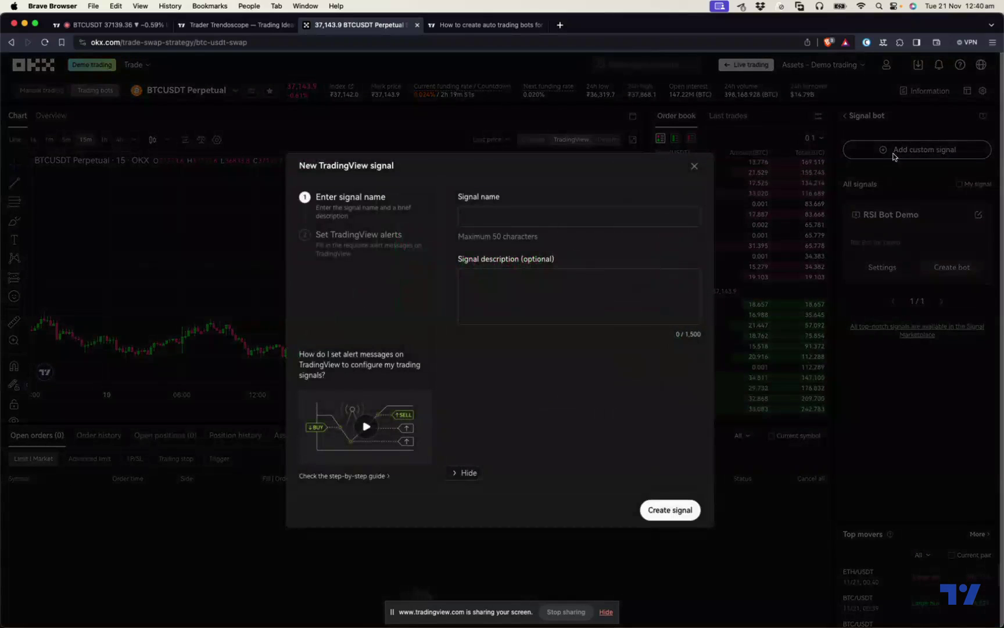
Step: Name the signal 'Demo Signal', describe it as from the TradingView strategy, and create it
click(476, 221)
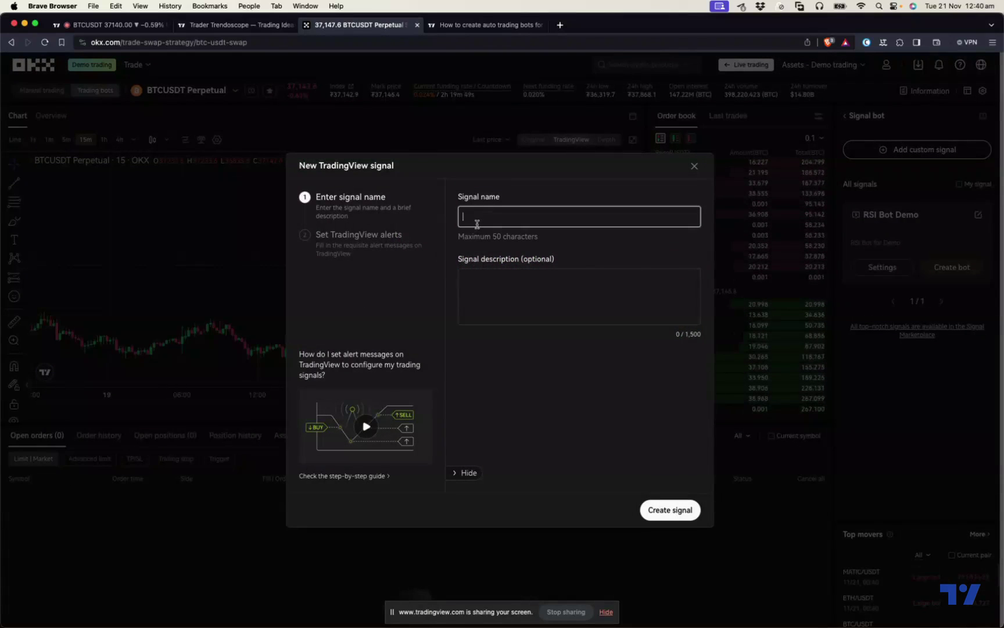
click(477, 224)
text(Demo Signal Bot)
click(534, 293)
text(Demo signal for)
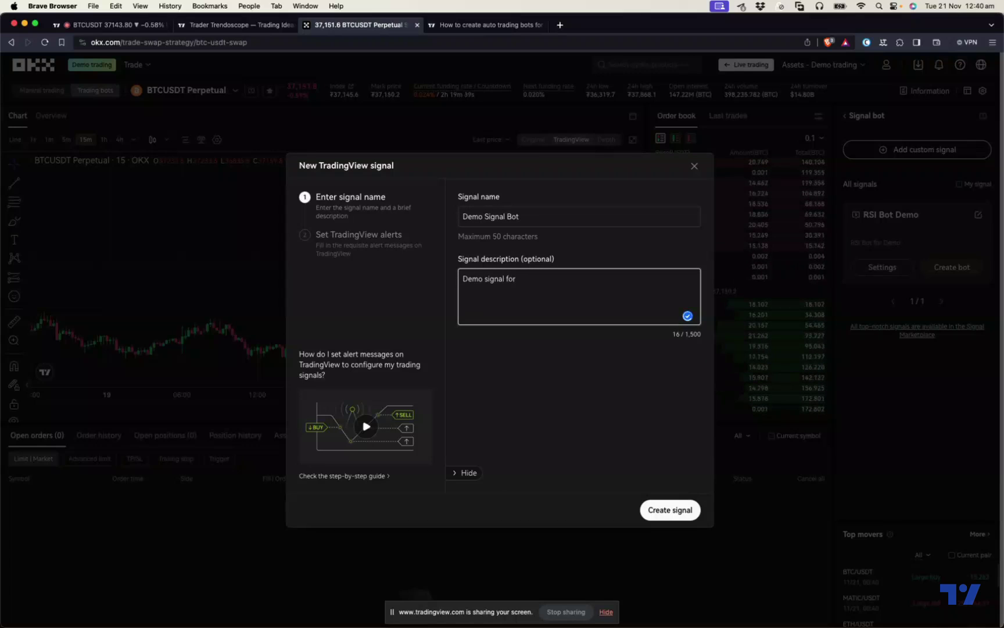
key(BackSpace)
key(BackSpace)
text(rom trad)
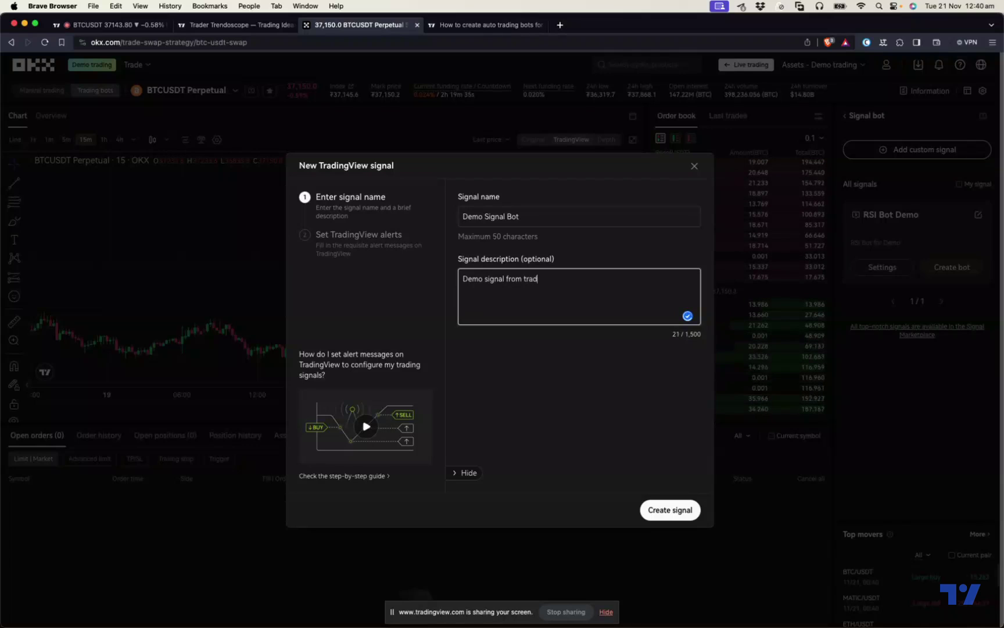
text(ingview Strategy)
click(663, 513)
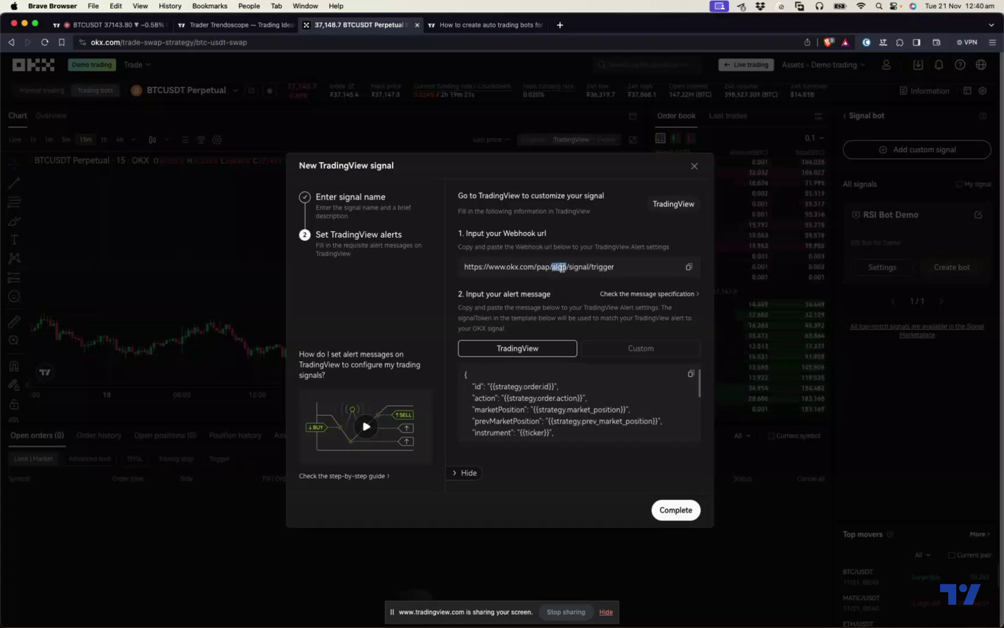
Step: Select the signal's webhook URL and review the alert setup step
triple_click(556, 267)
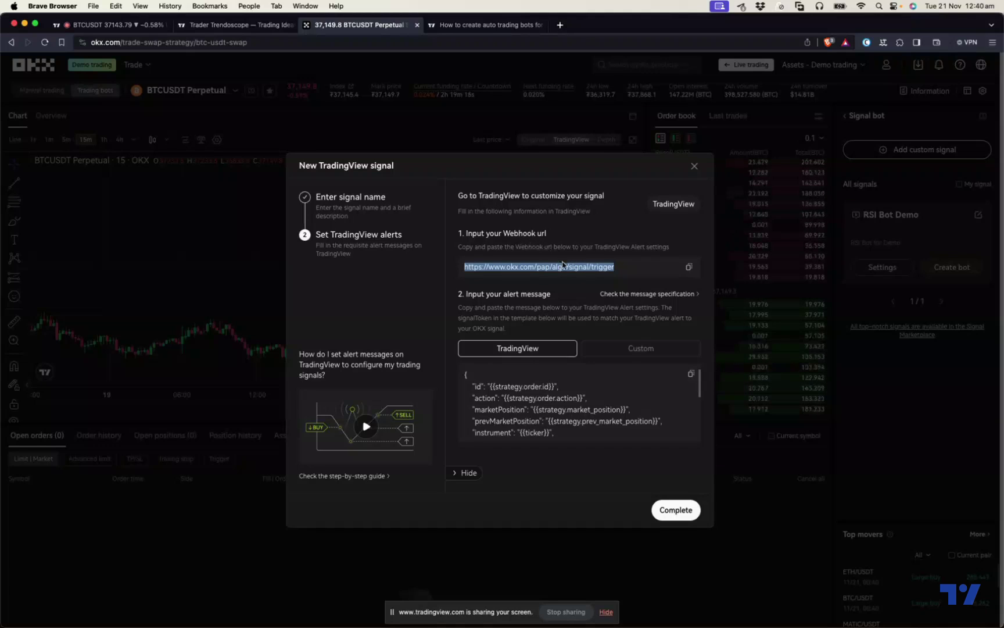
scroll(542, 424, down, 5)
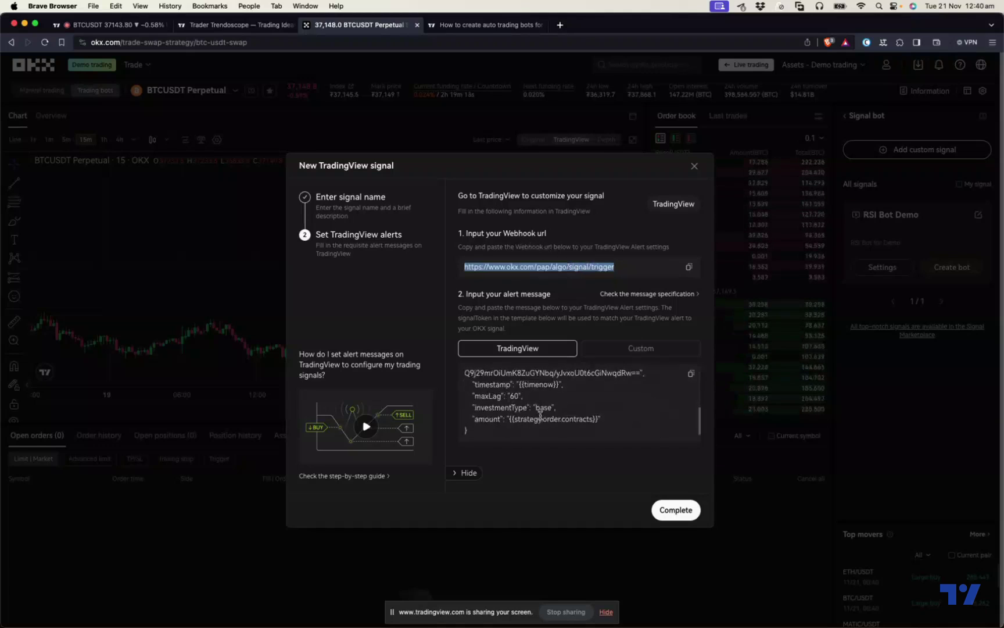
scroll(523, 426, up, 5)
scroll(499, 406, up, 1)
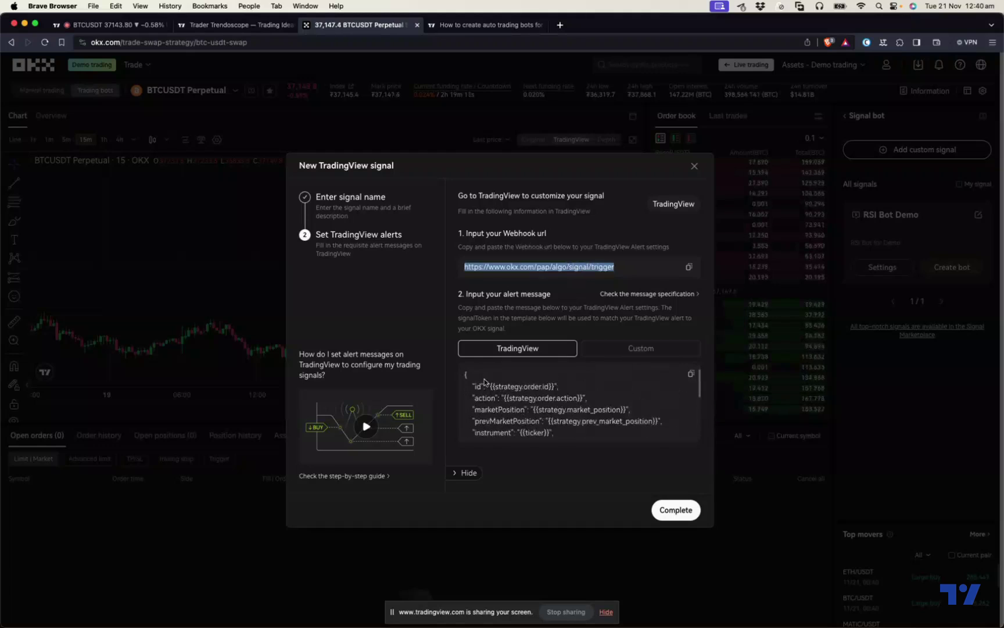
scroll(506, 398, down, 2)
scroll(506, 401, down, 4)
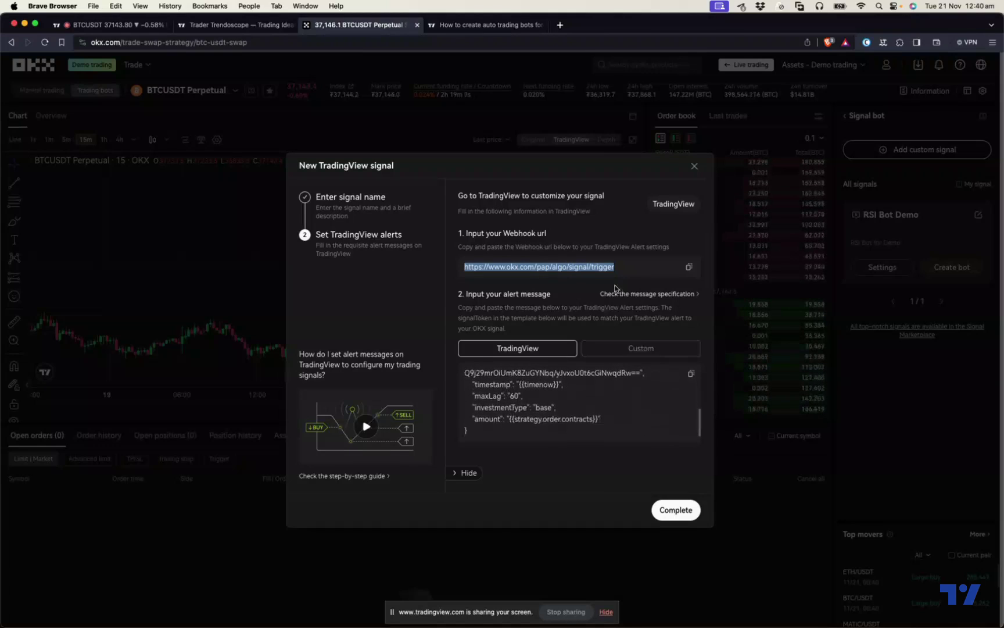
Step: Apply the TradingView alert message template, review its JSON, and complete the signal
click(636, 354)
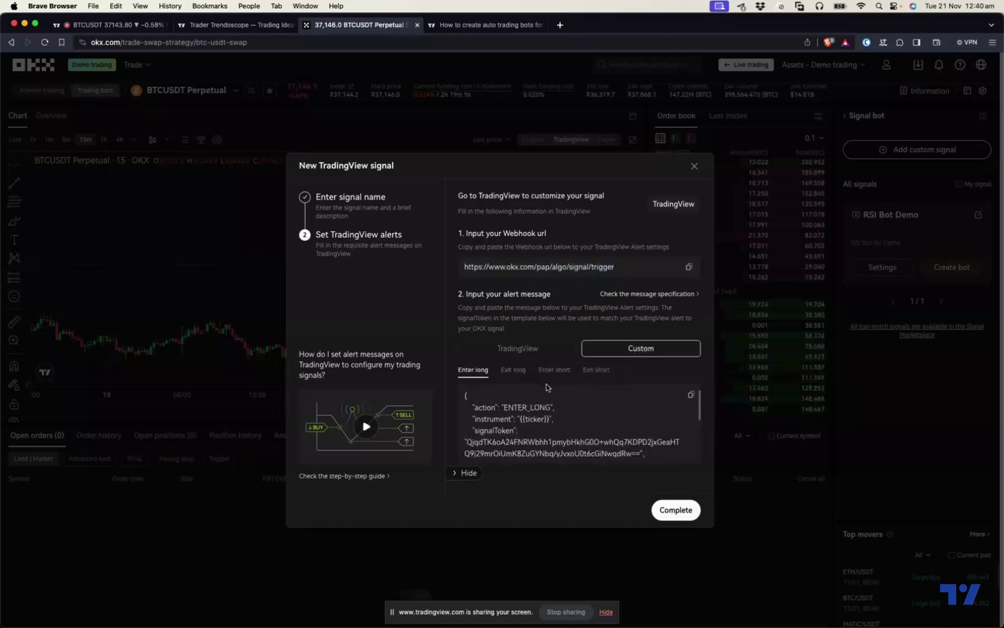
scroll(505, 408, down, 5)
scroll(500, 401, up, 5)
scroll(591, 409, down, 5)
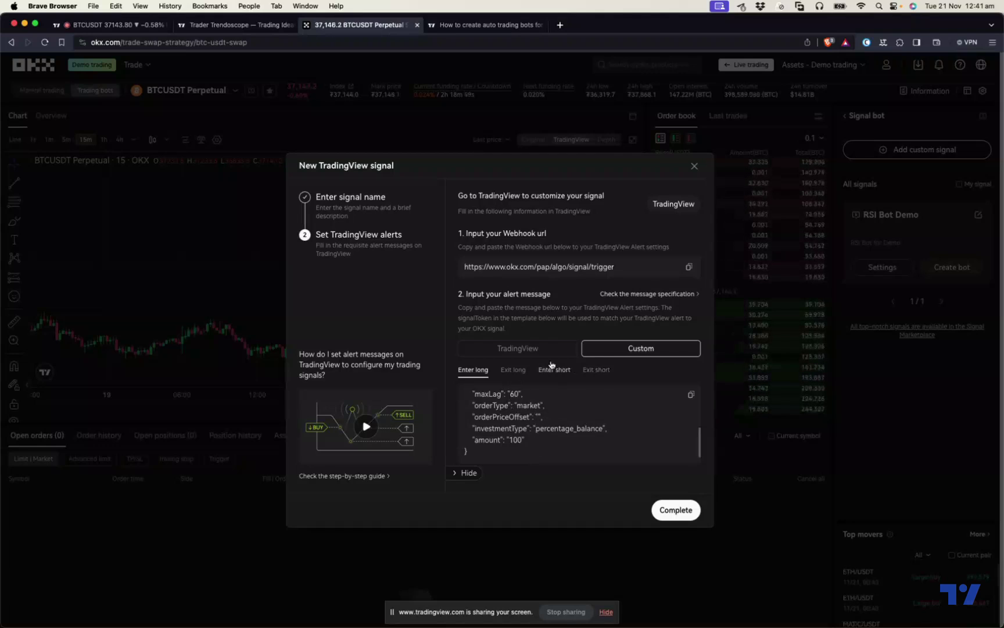
click(535, 349)
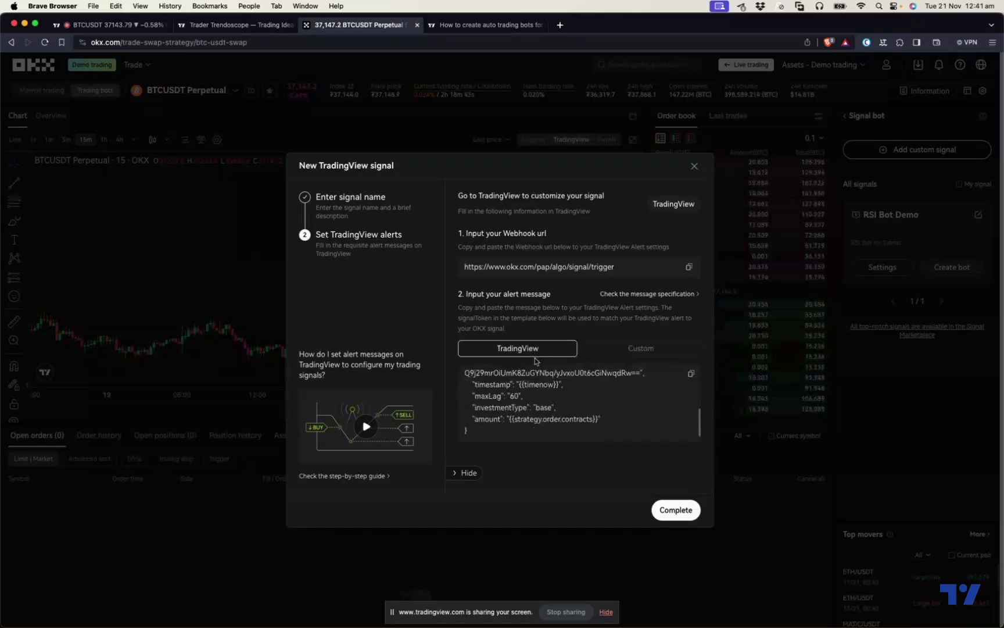
double_click(495, 386)
scroll(523, 404, up, 5)
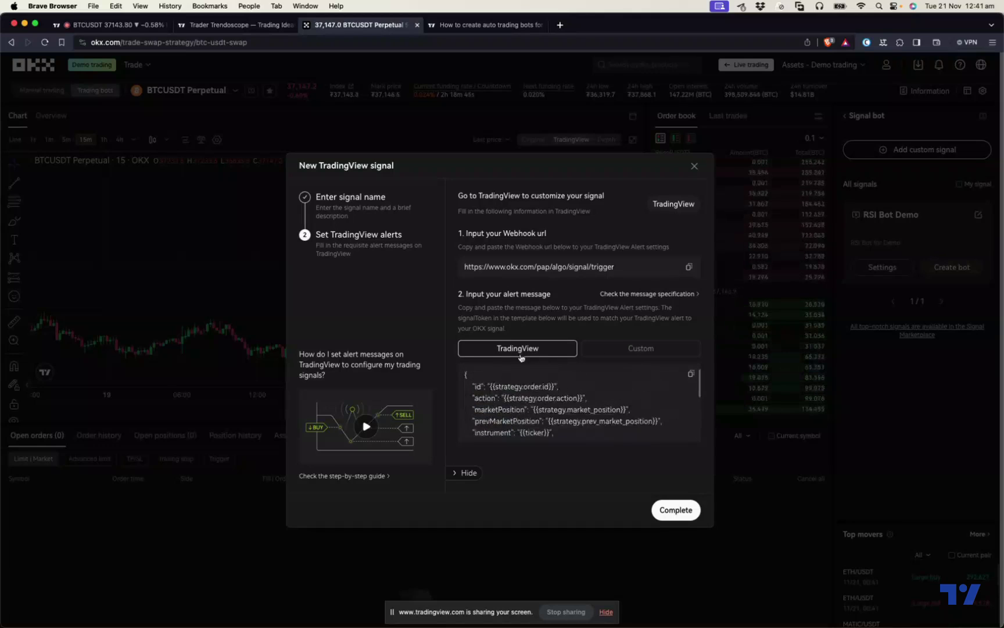
scroll(556, 414, down, 5)
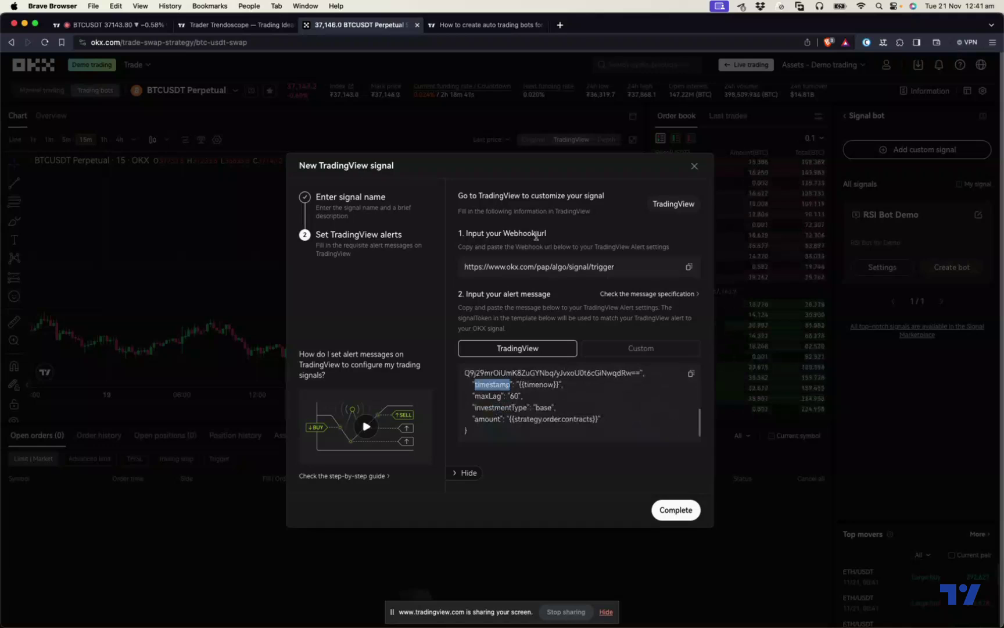
click(677, 515)
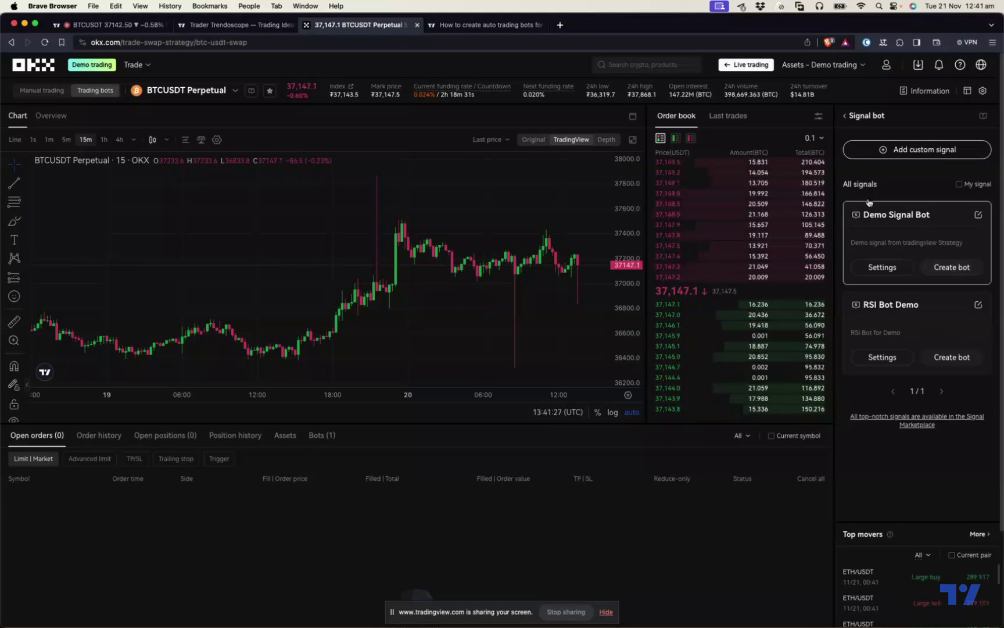
Step: Return to the TradingView BTCUSDT chart and hide the Pine Editor to enlarge it
key(ctrl+Right)
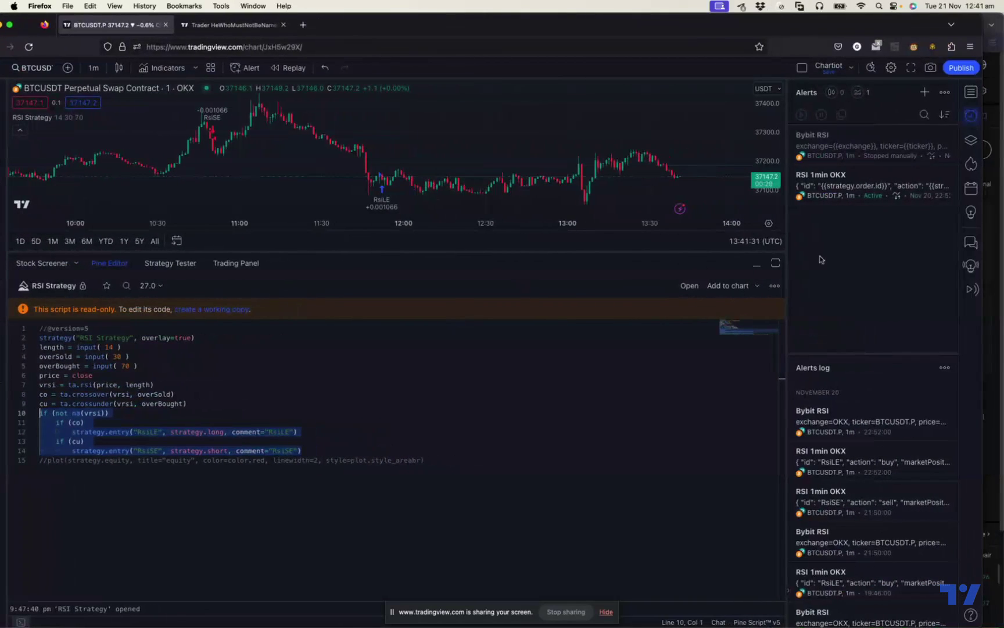
click(757, 265)
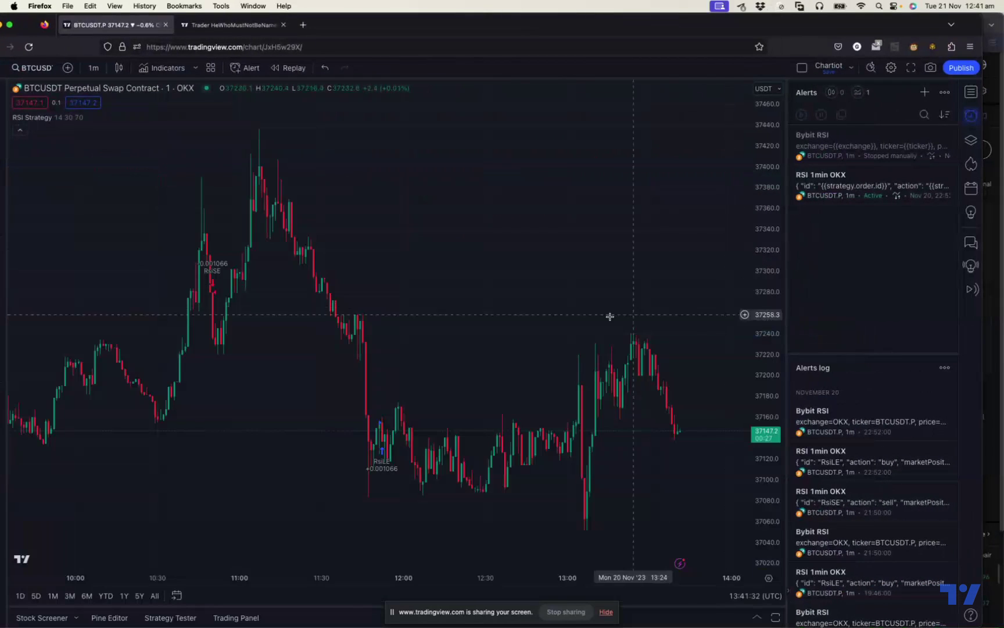
click(110, 617)
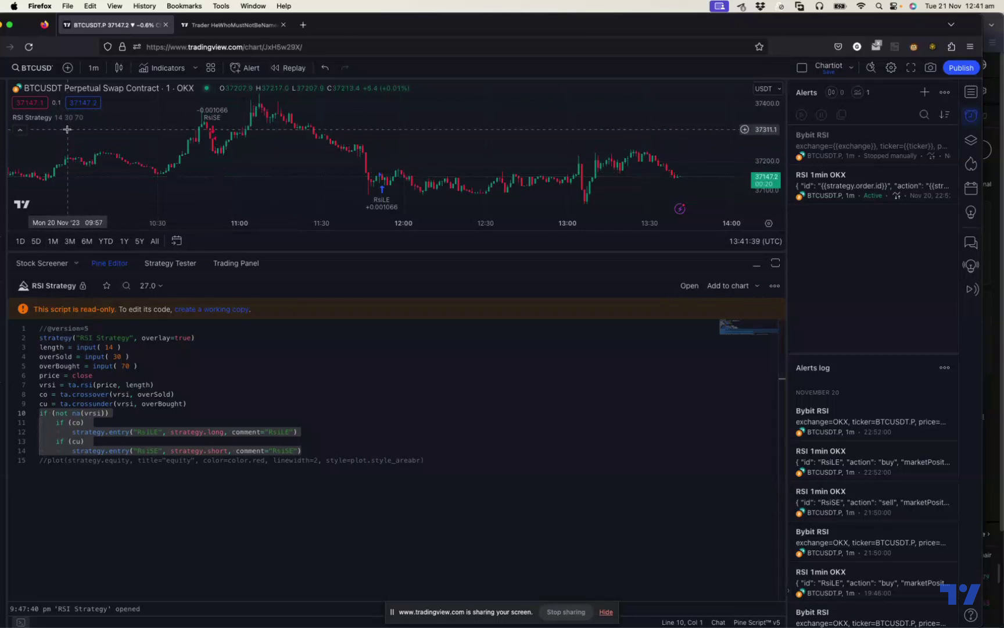
click(756, 265)
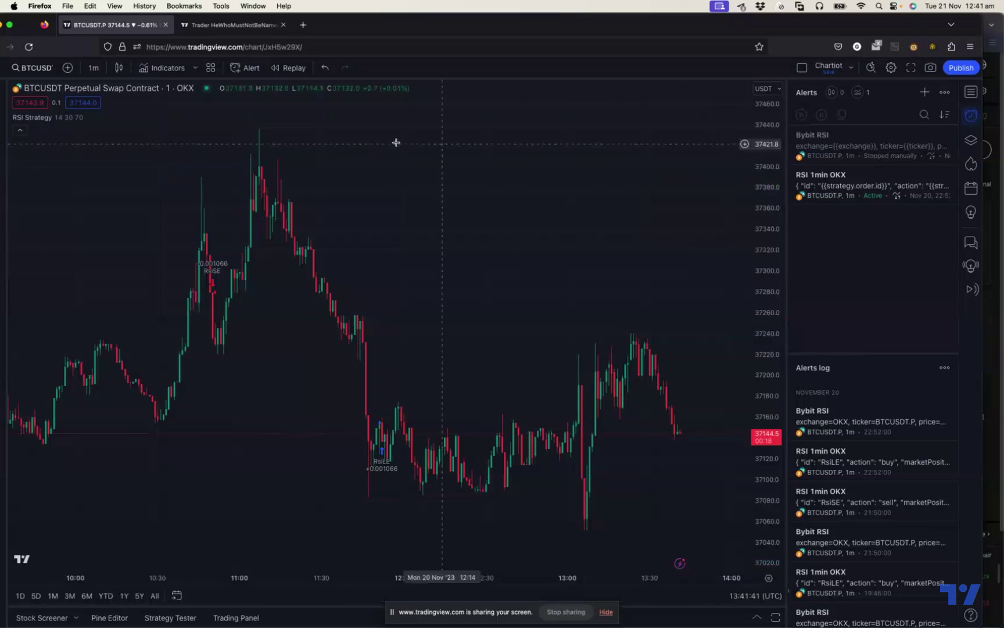
Step: Draft an alert on RSI Strategy (14, 30, 70) named 'Demo', then cancel it
click(238, 69)
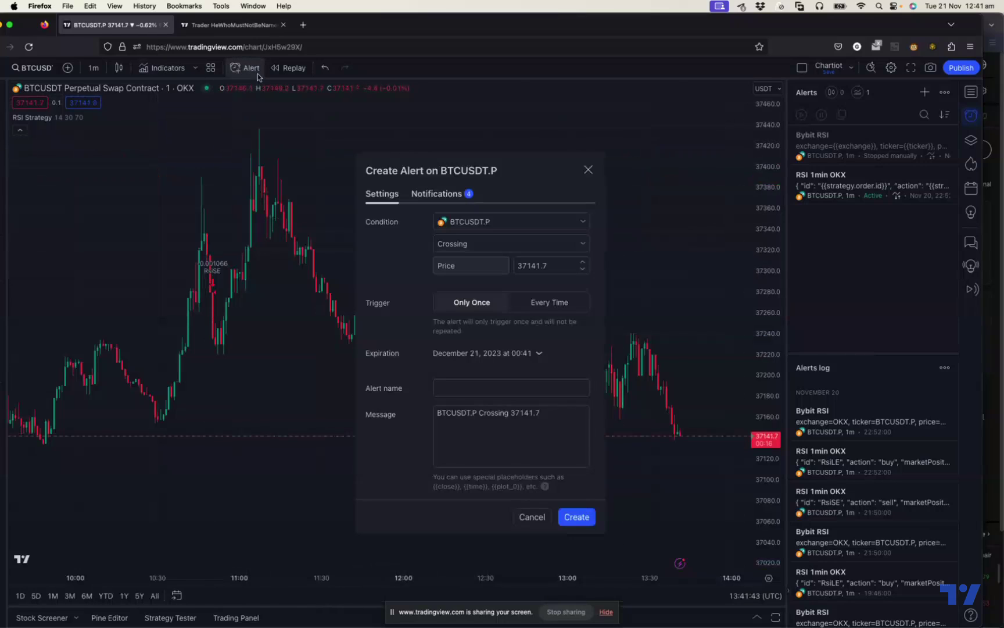
click(518, 223)
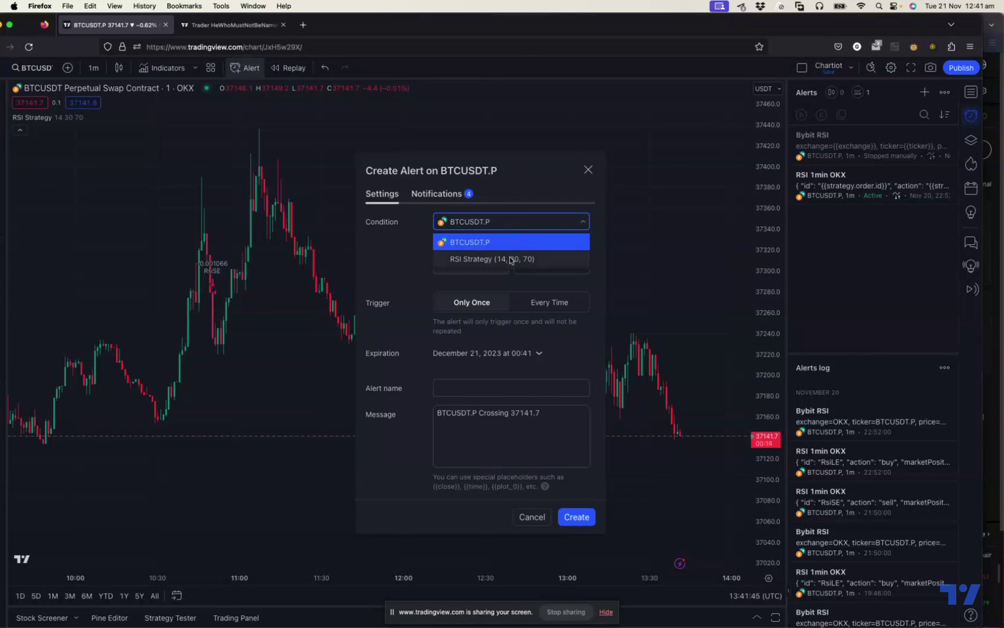
click(491, 258)
click(454, 289)
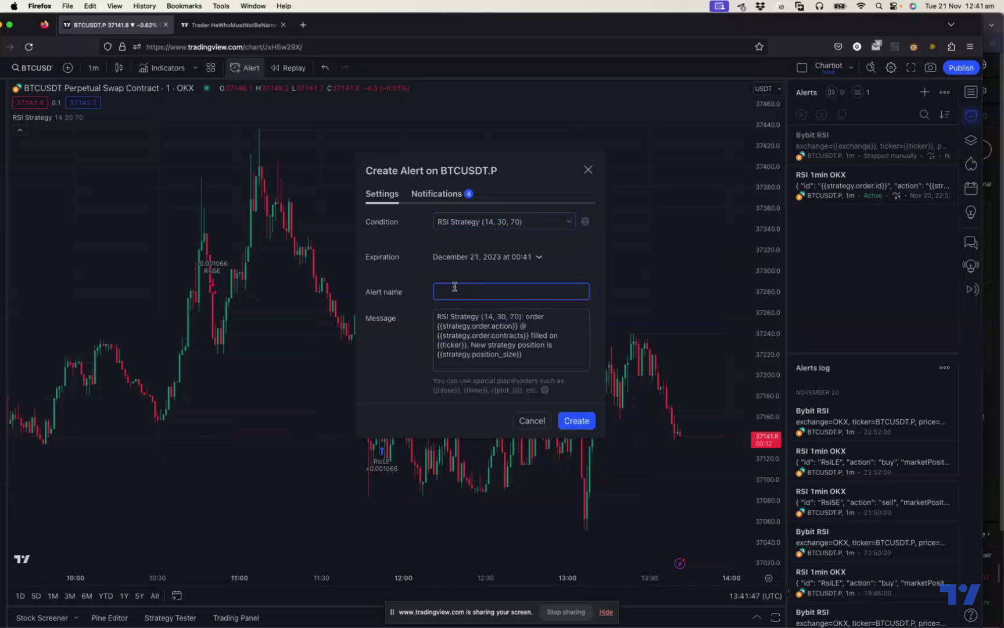
text(Demo Bot Alert)
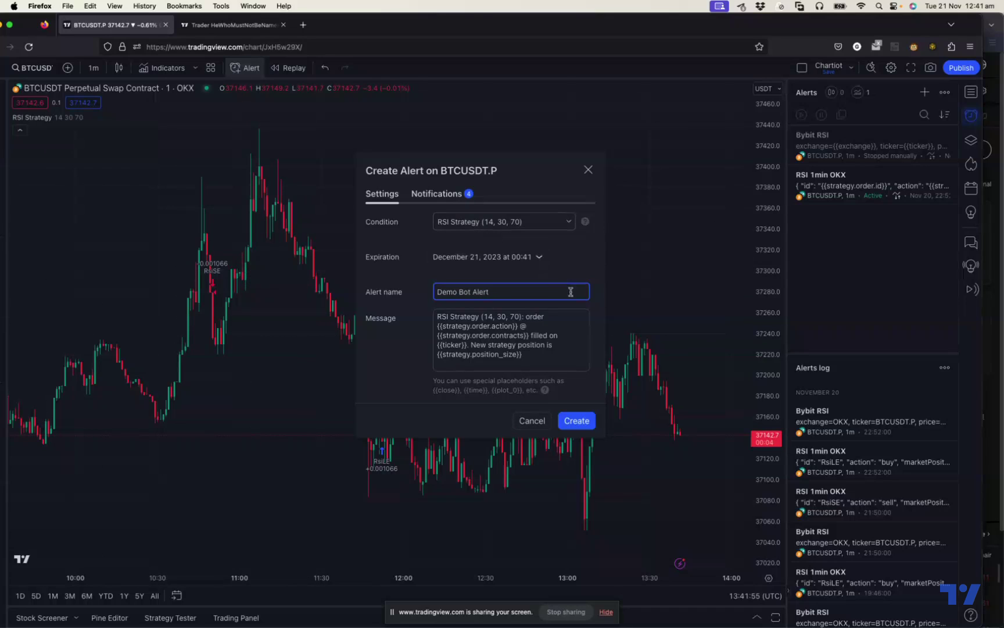
click(523, 428)
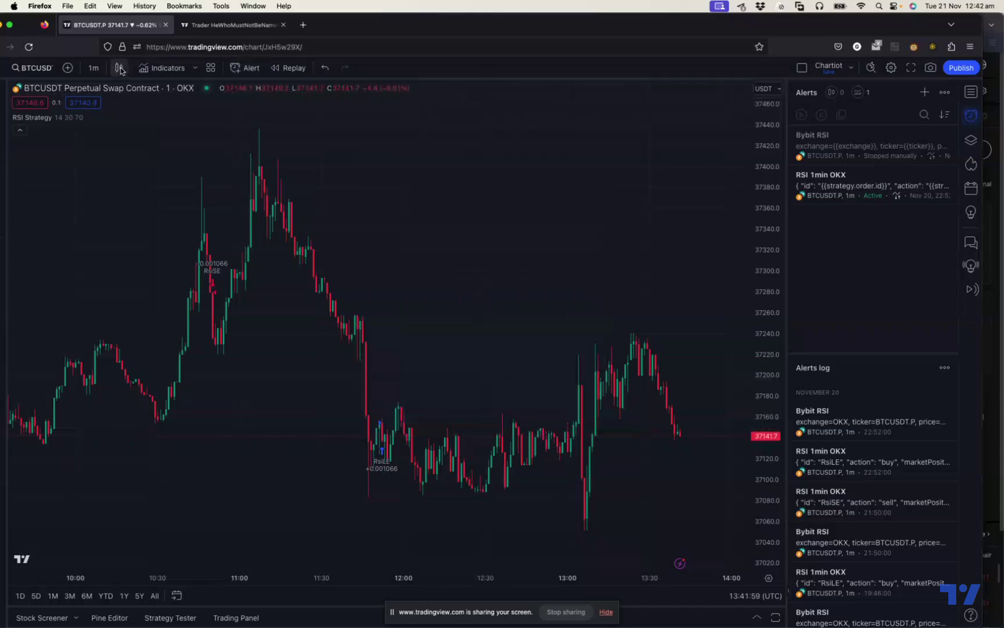
Step: Confirm OKX's BTCUSDT.P perpetual in Symbol Search, then bring the OKX signal bot window forward
double_click(357, 22)
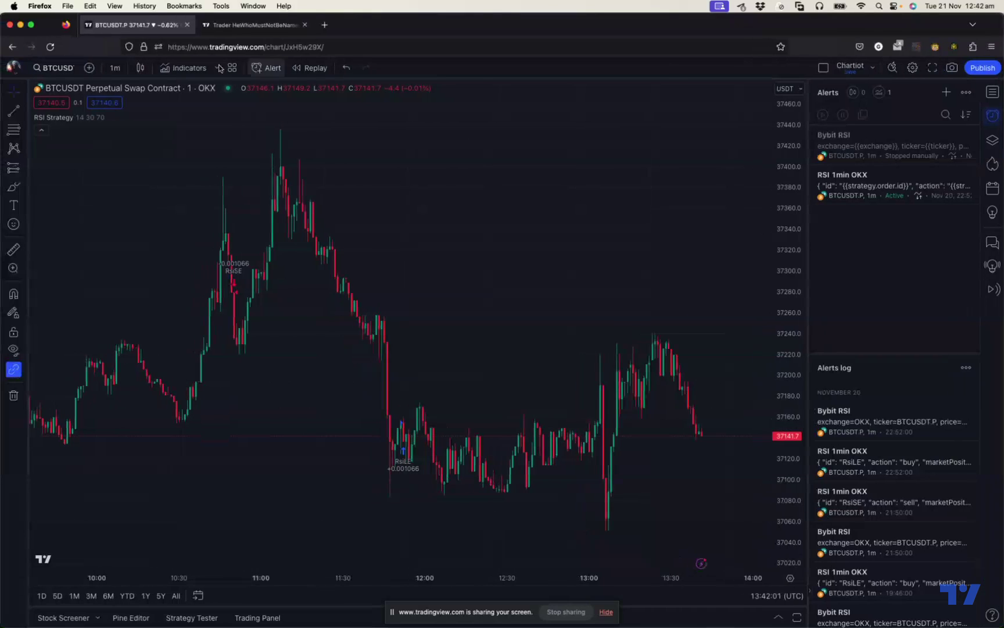
click(50, 68)
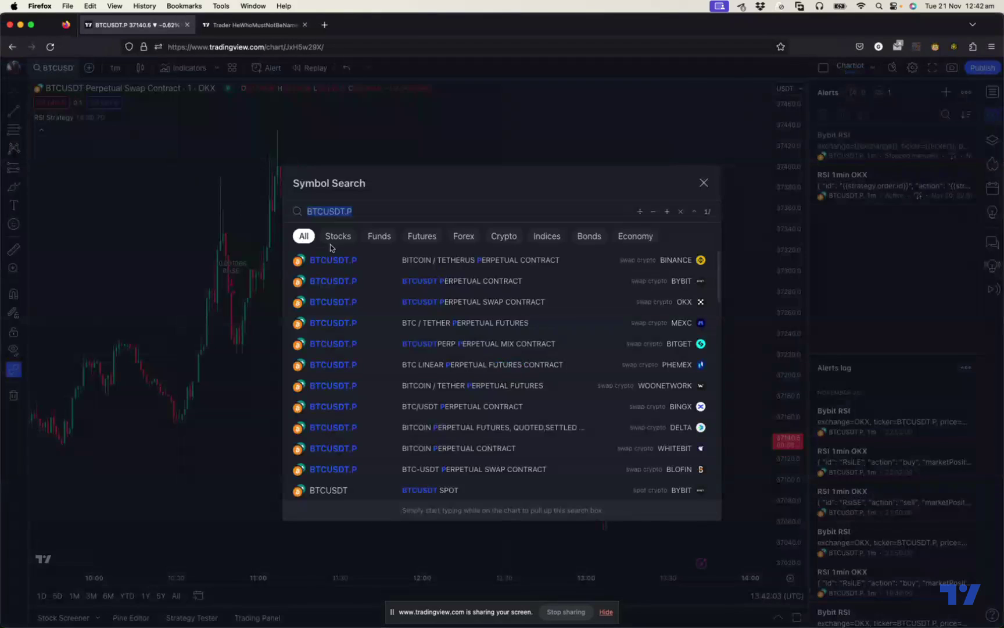
click(350, 214)
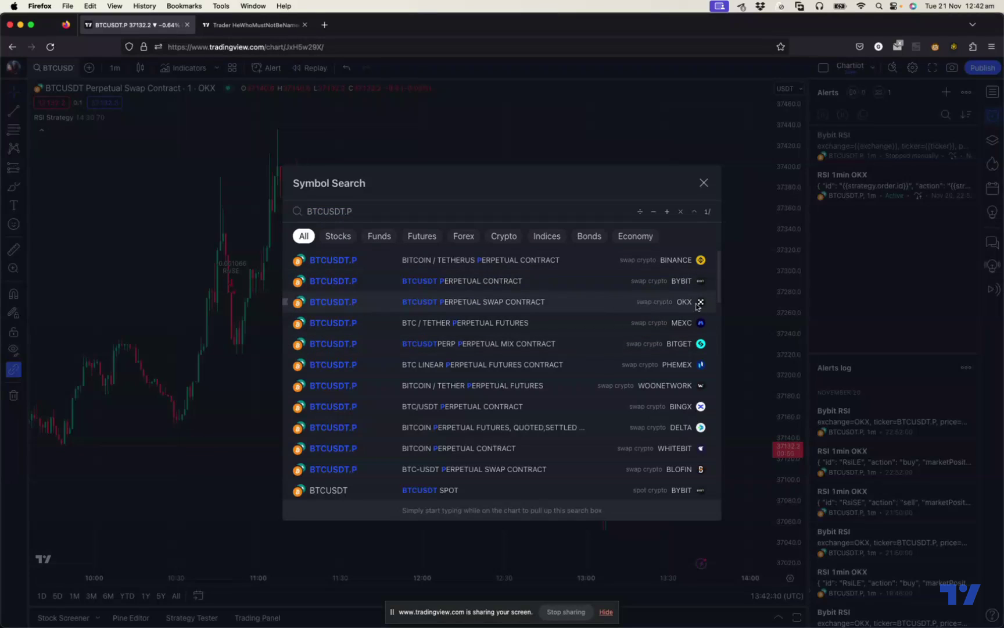
click(610, 304)
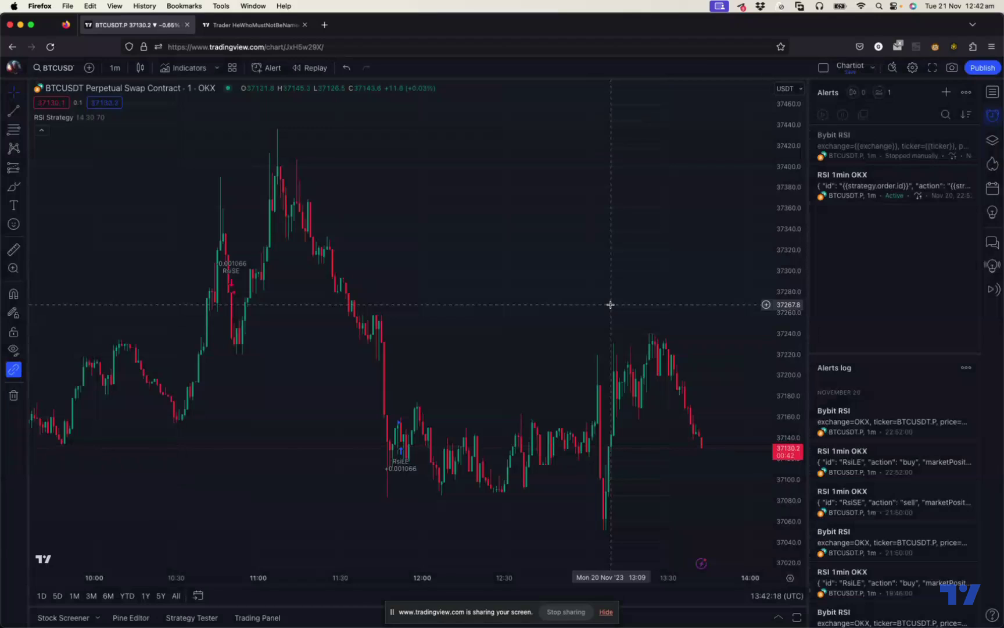
drag(380, 30, 373, 47)
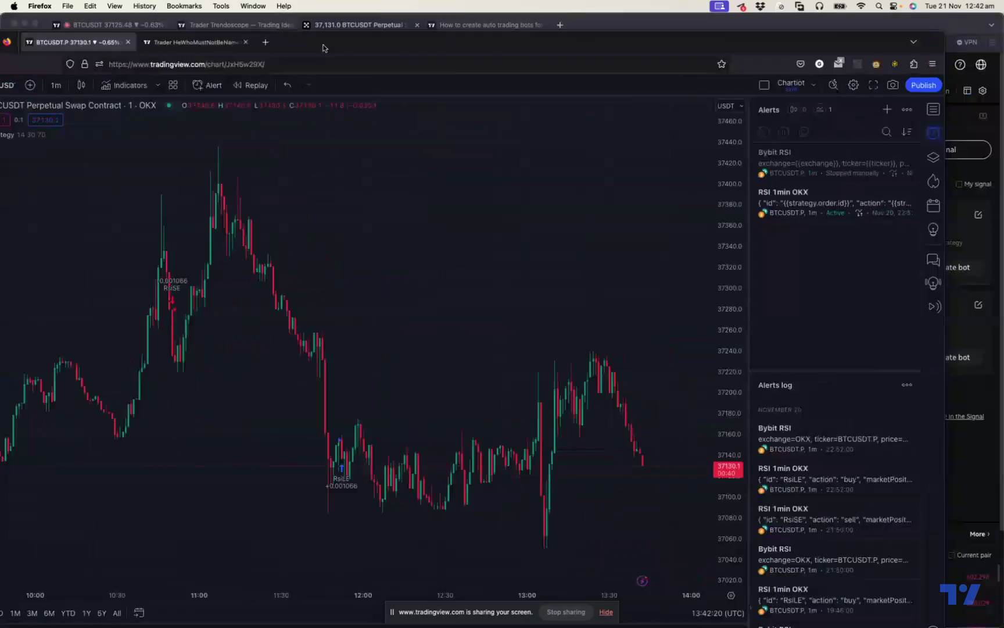
click(366, 24)
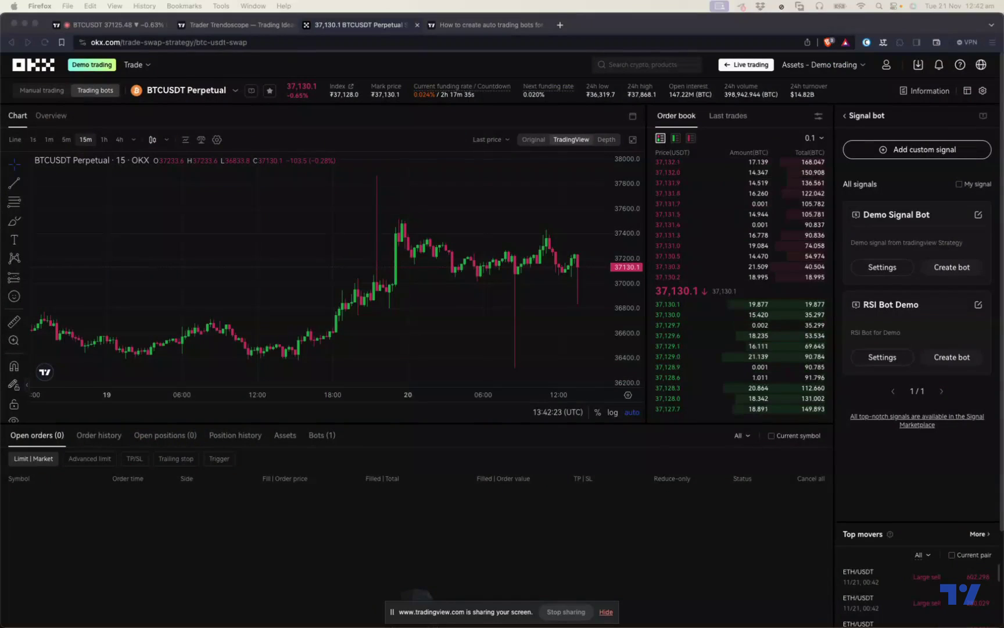
Step: Confirm the RSI Strategy properties keep 200 initial capital and a 10% of equity order size, then apply them
key(super+grave)
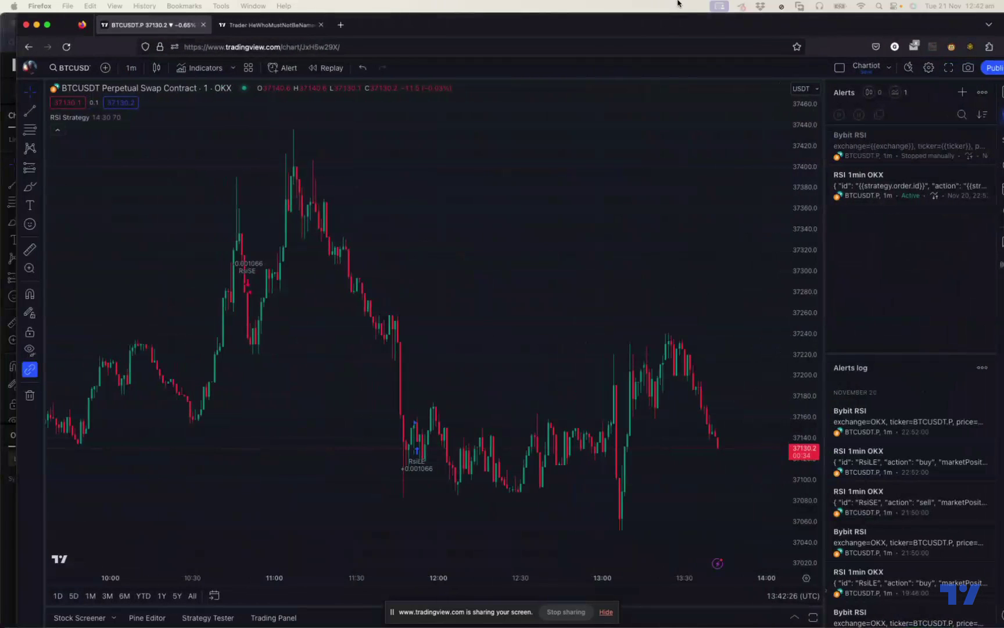
mouse_move(145, 119)
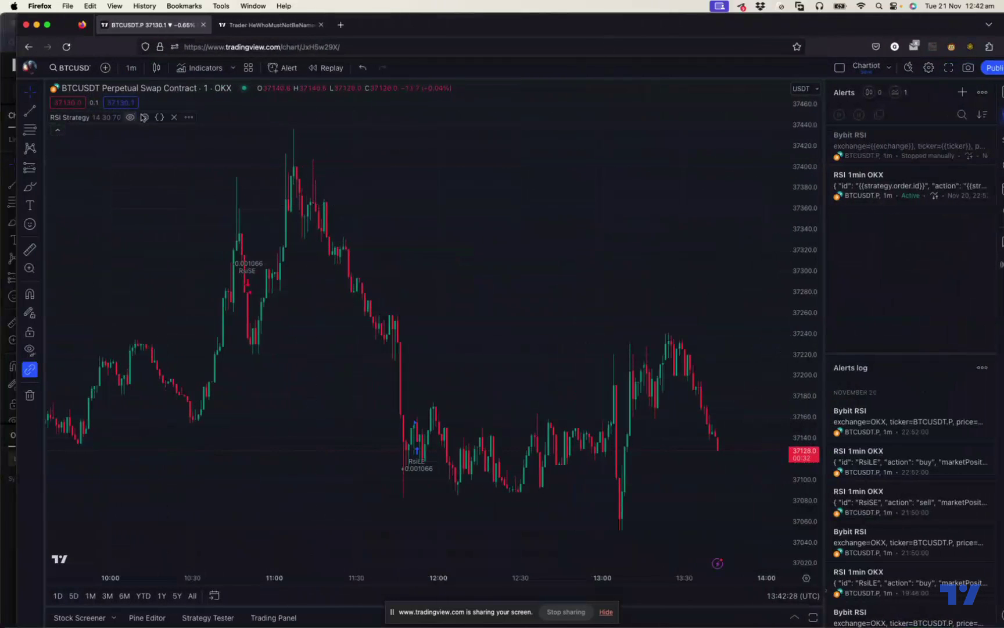
click(145, 118)
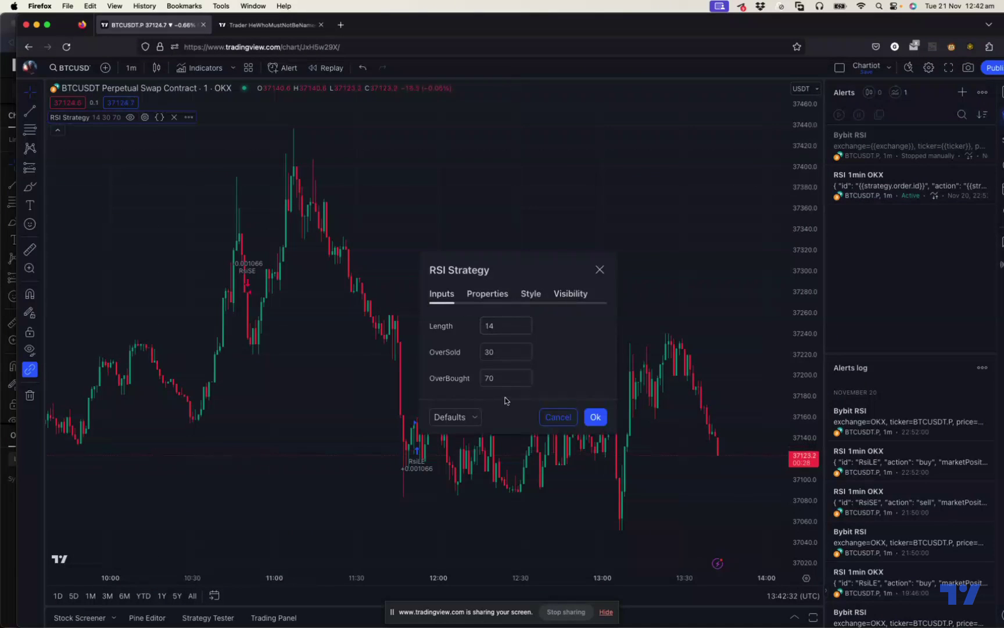
click(494, 297)
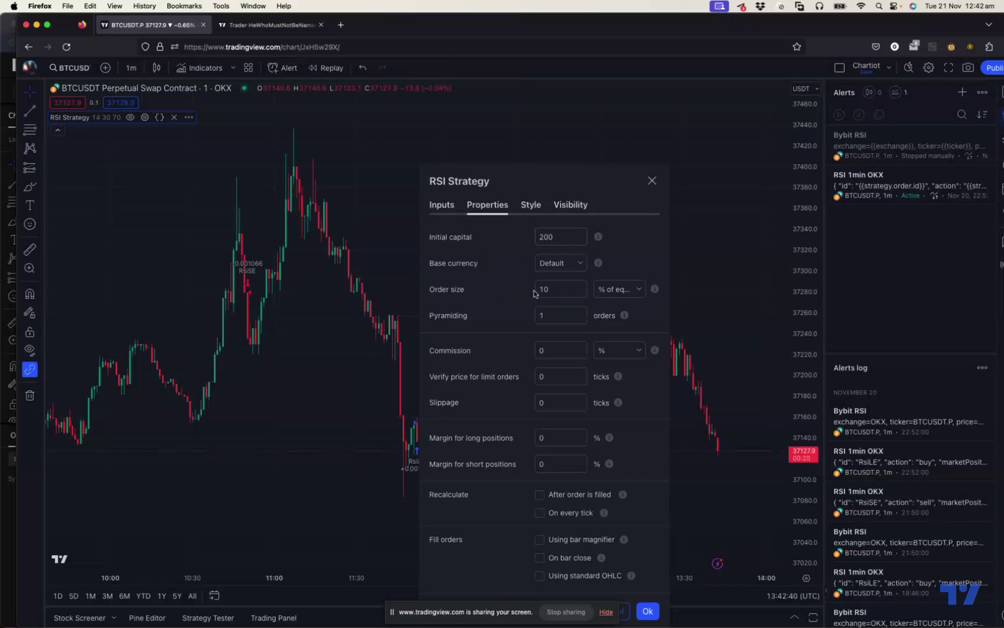
double_click(558, 236)
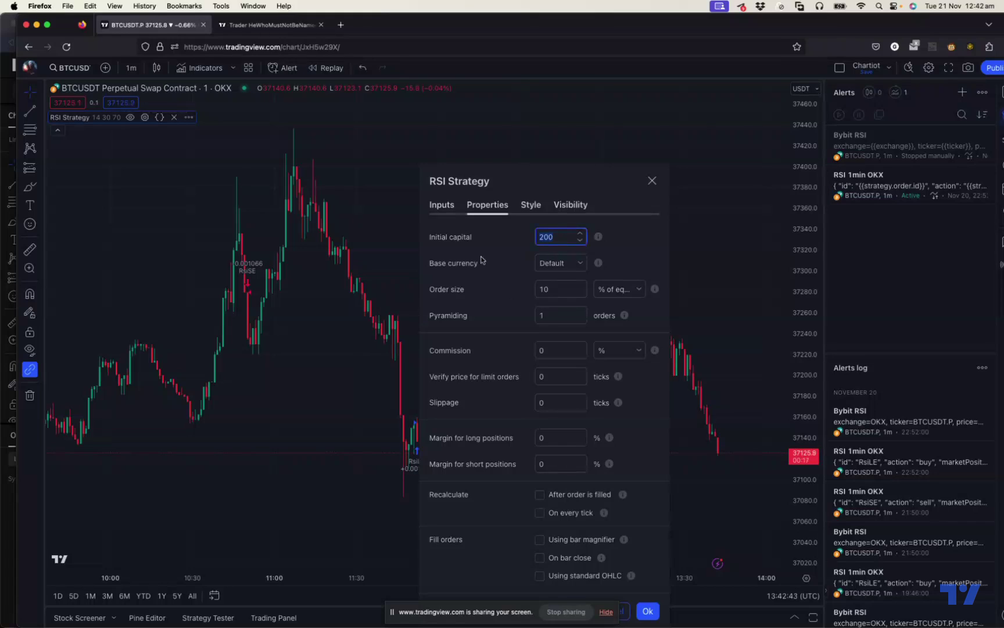
click(555, 238)
click(580, 294)
click(580, 285)
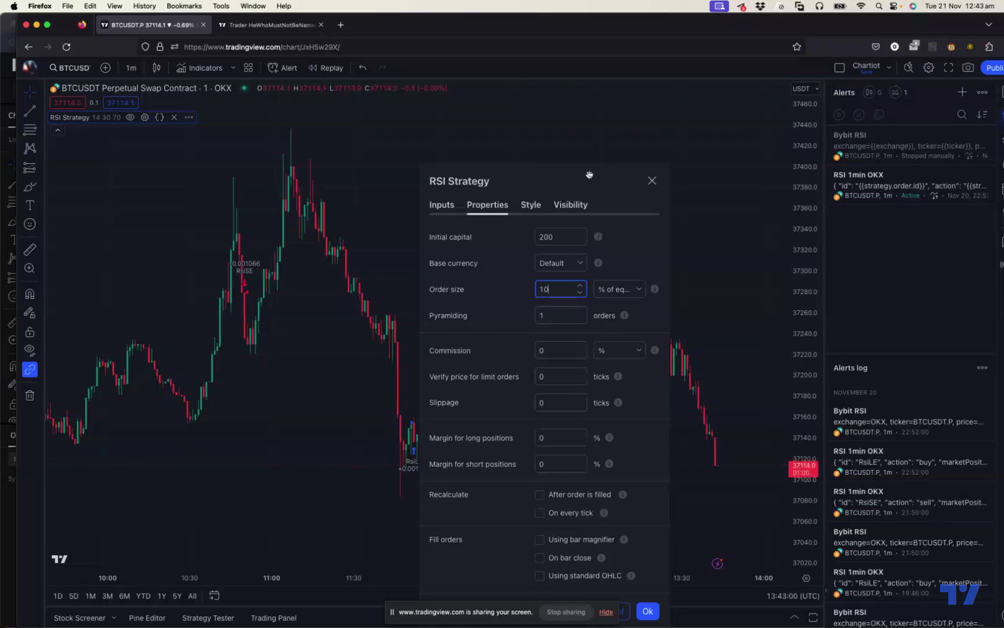
drag(543, 174, 490, 126)
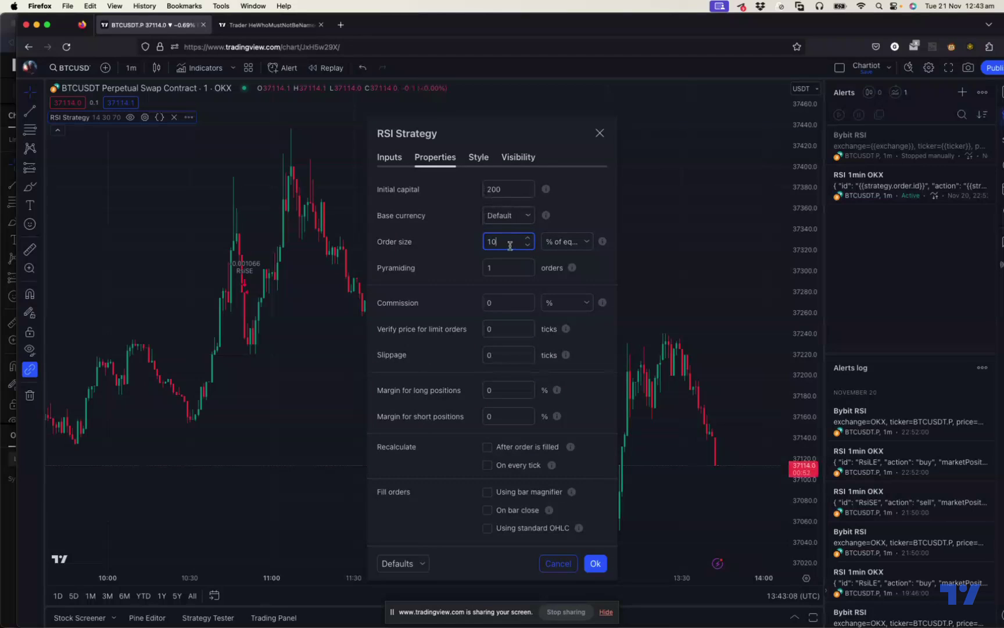
click(598, 563)
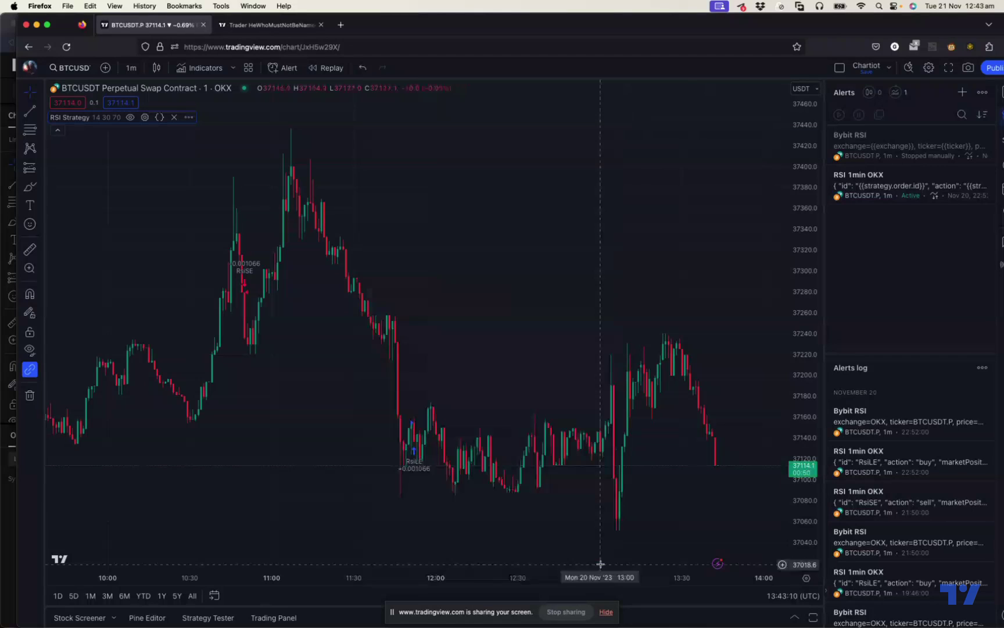
scroll(332, 265, down, 1)
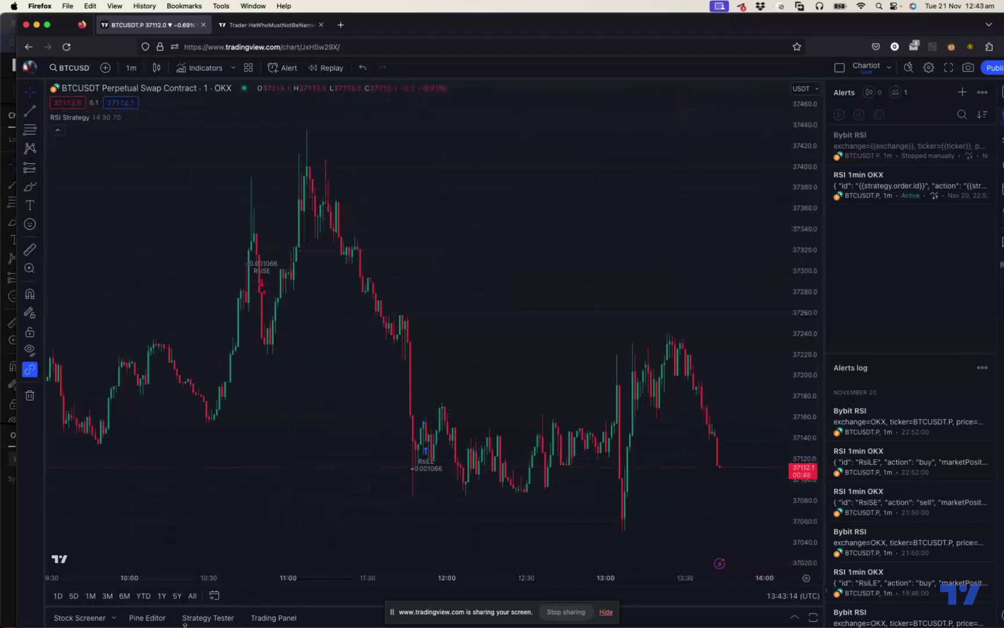
Step: Create an alert on RSI Strategy (14, 30, 70) named 'Demo Alert for Bot' and select its default message
click(272, 71)
click(545, 223)
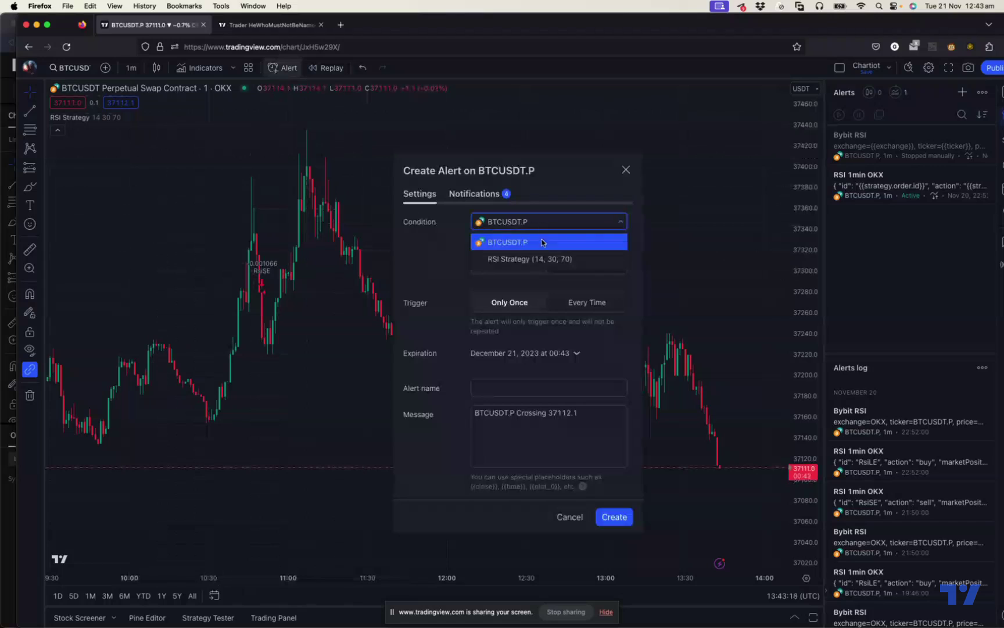
click(542, 258)
click(525, 290)
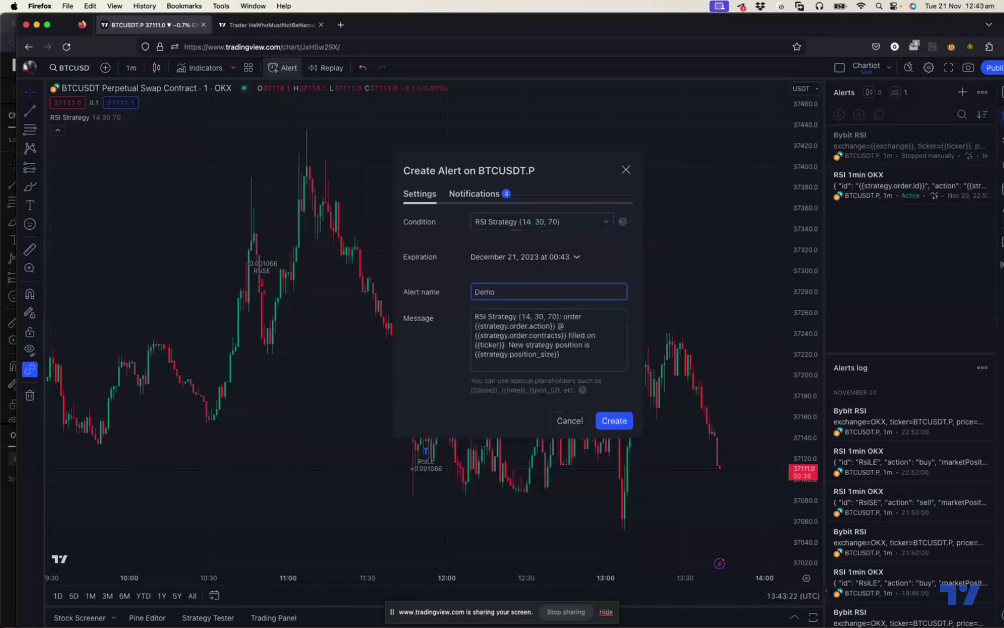
text(Demo Alert for Bot)
click(489, 321)
triple_click(489, 321)
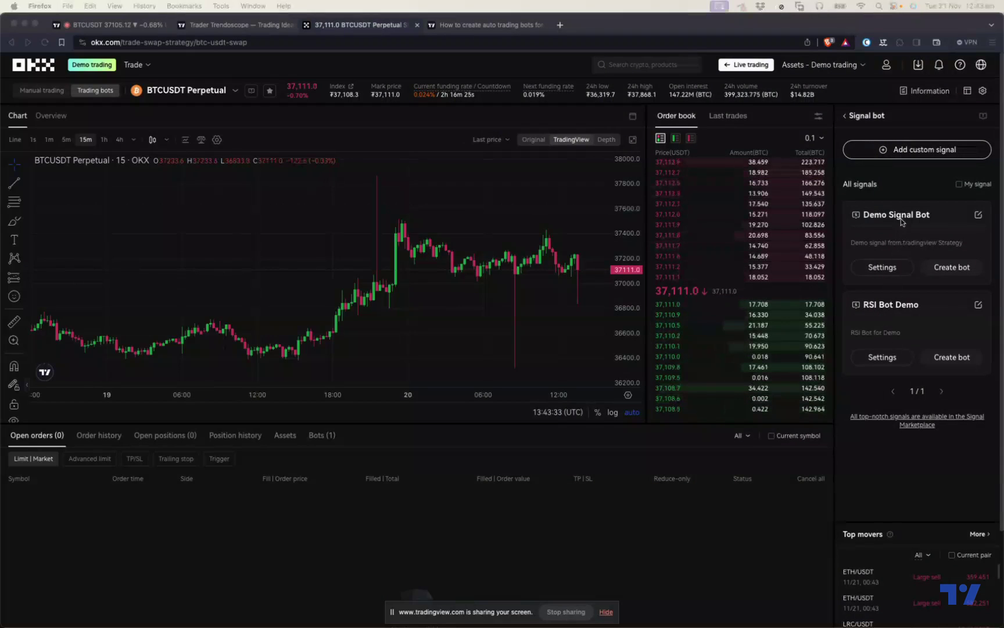
Step: Copy the alert message template from the Demo Signal Bot's settings in OKX
click(878, 224)
click(883, 267)
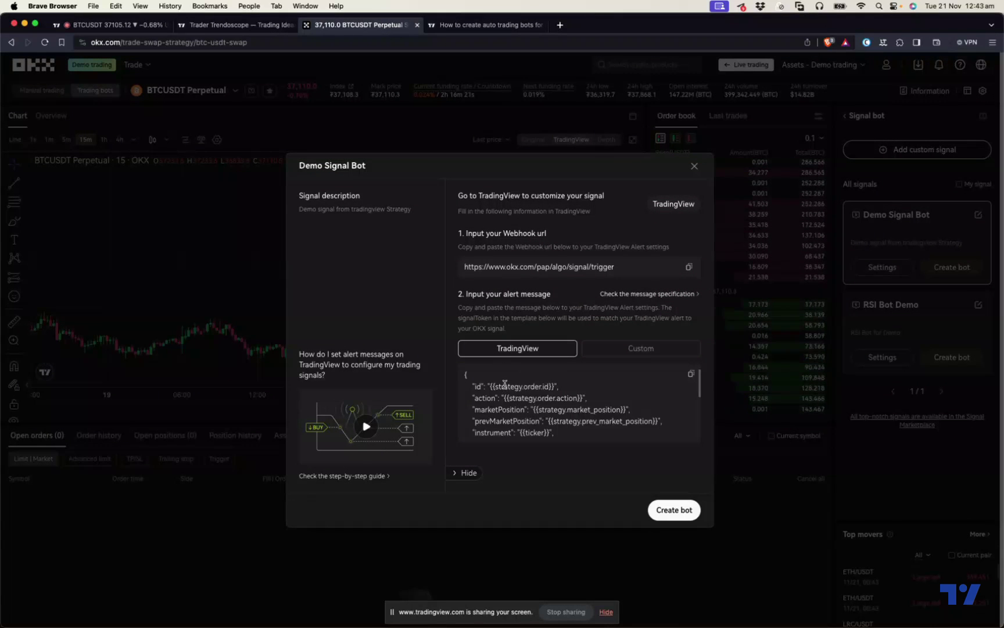
drag(465, 374, 567, 424)
click(566, 424)
scroll(567, 425, up, 5)
triple_click(500, 385)
click(691, 374)
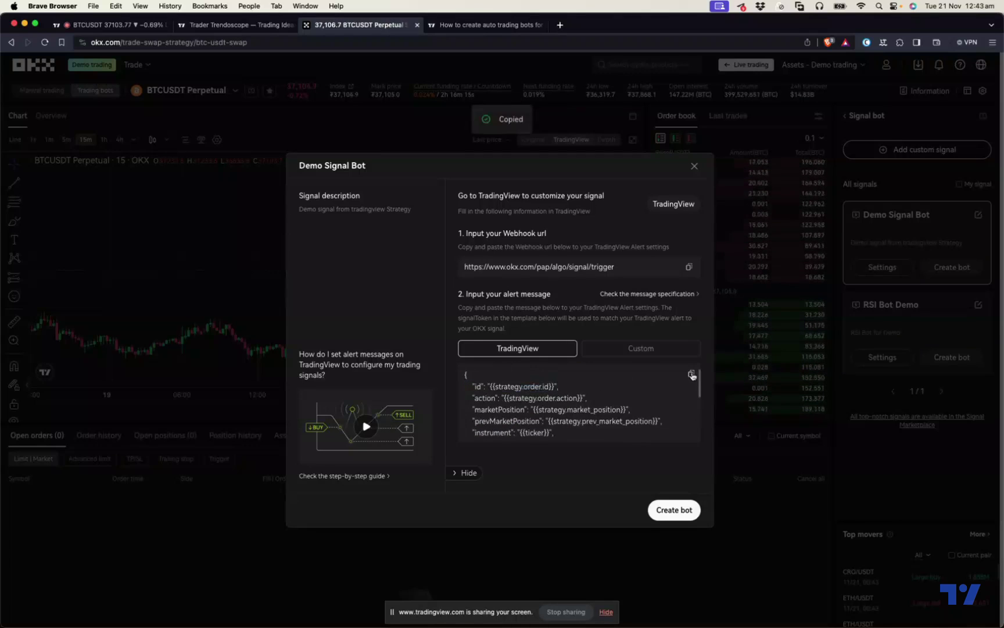
Step: Paste the OKX JSON template over the TradingView alert's default message
key(super+Tab)
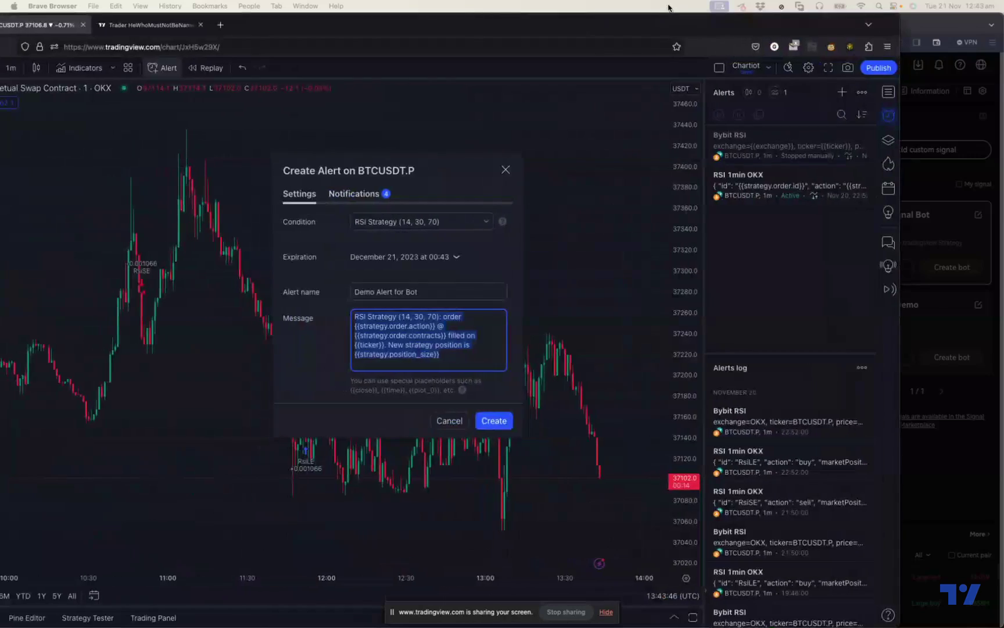
click(512, 361)
drag(584, 360, 445, 311)
key(super+v)
scroll(498, 339, up, 3)
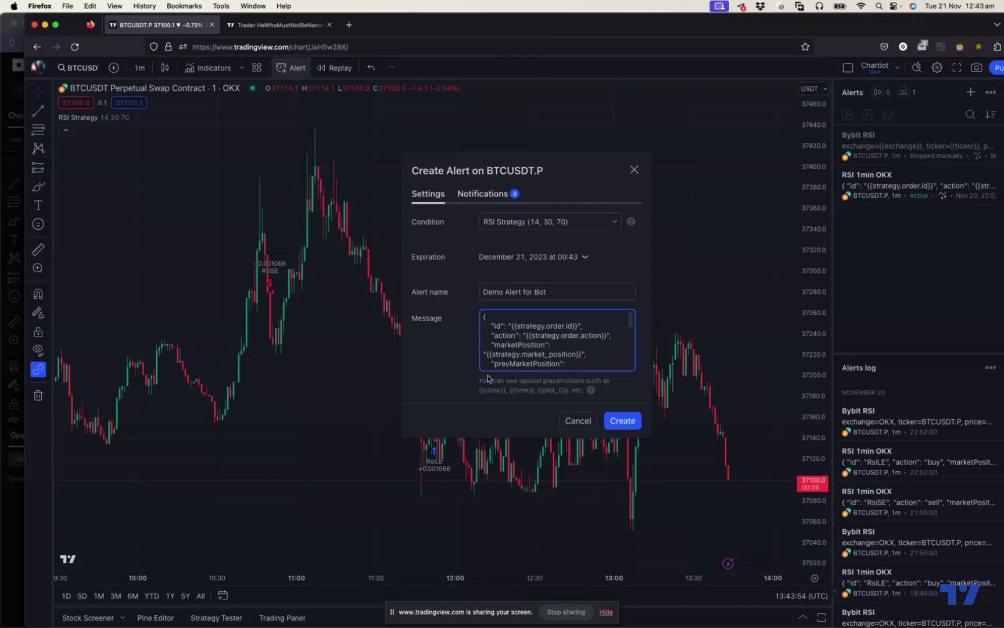
Step: Replace the Bybit webhook URL with OKX's signal trigger URL and create the 'Demo Alert for Bot' alert
click(482, 195)
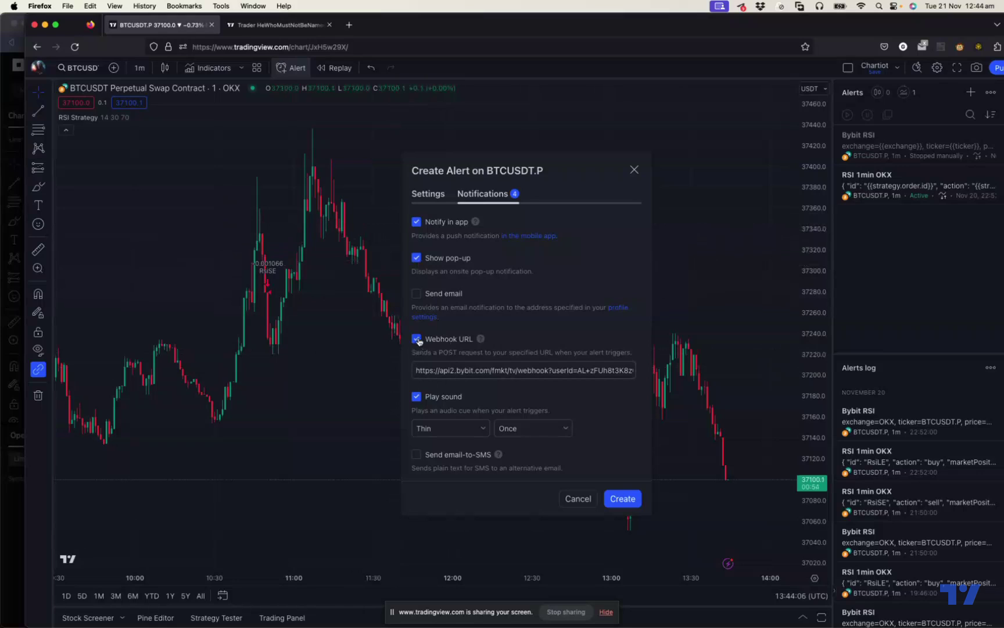
key(ctrl+Right)
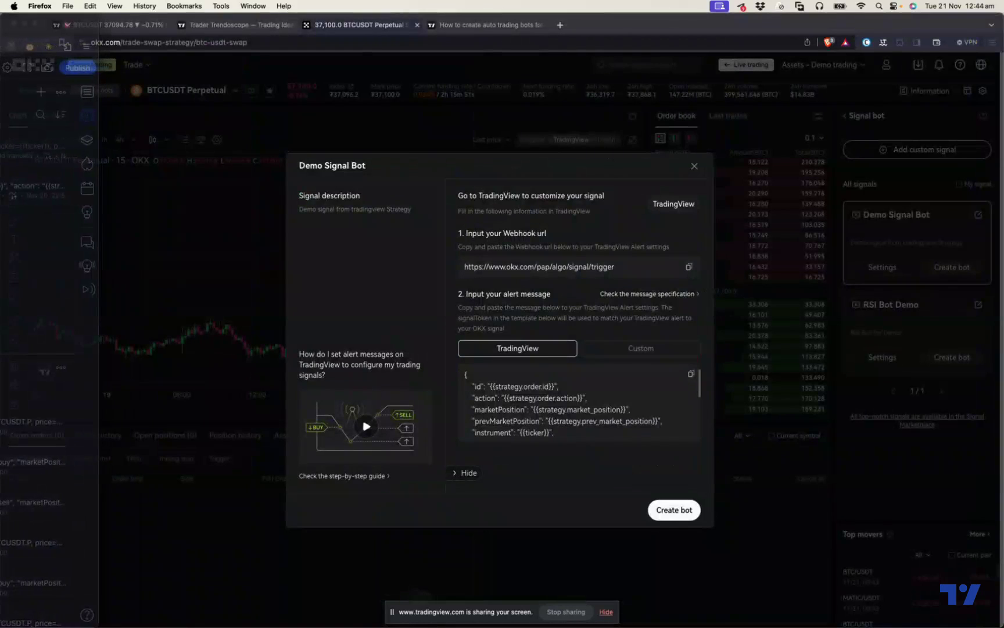
triple_click(476, 267)
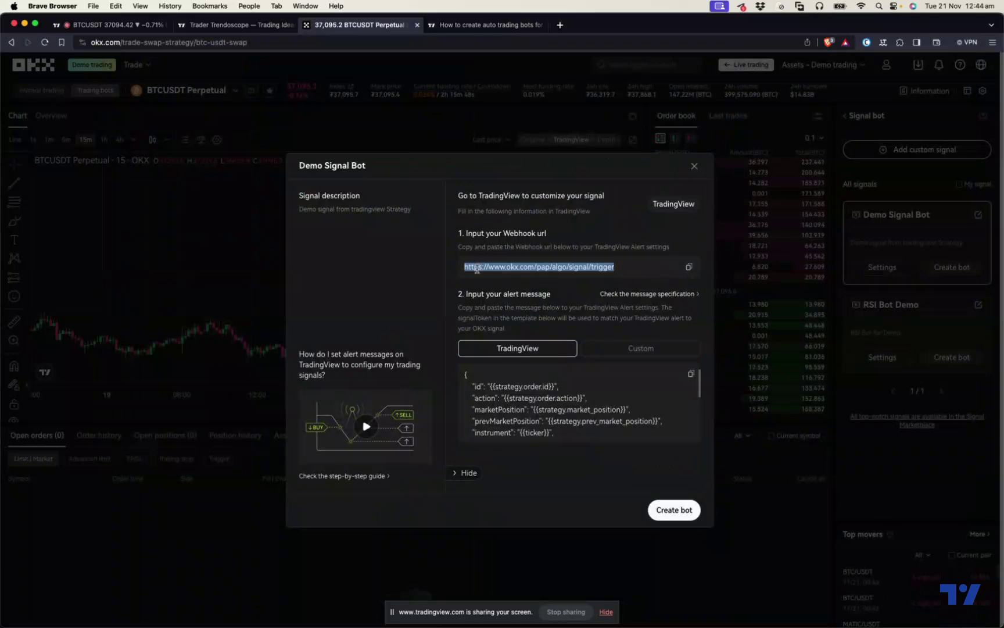
click(687, 268)
key(super+Tab)
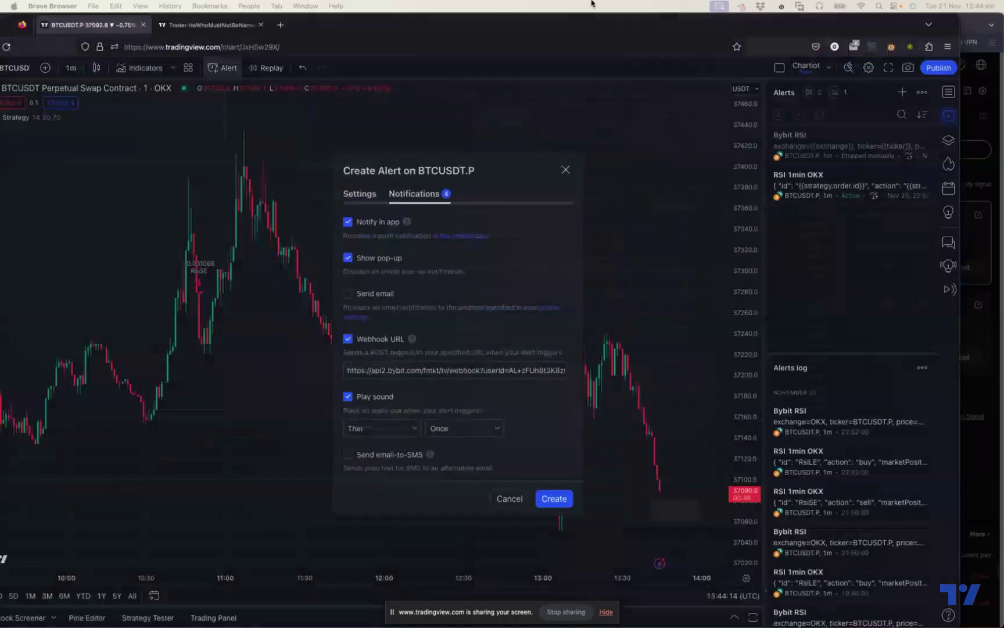
triple_click(449, 375)
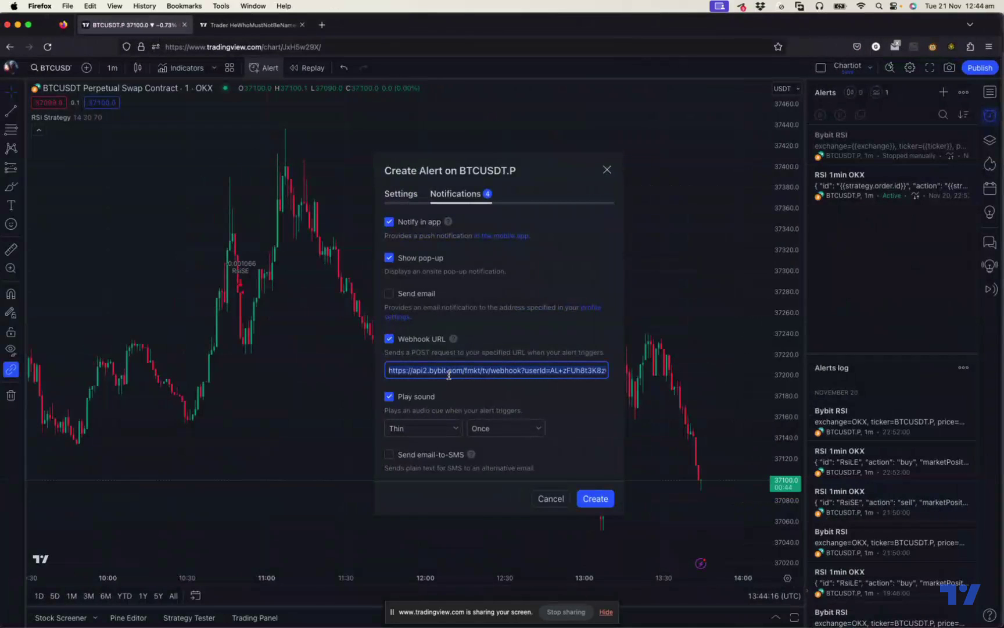
key(super+v)
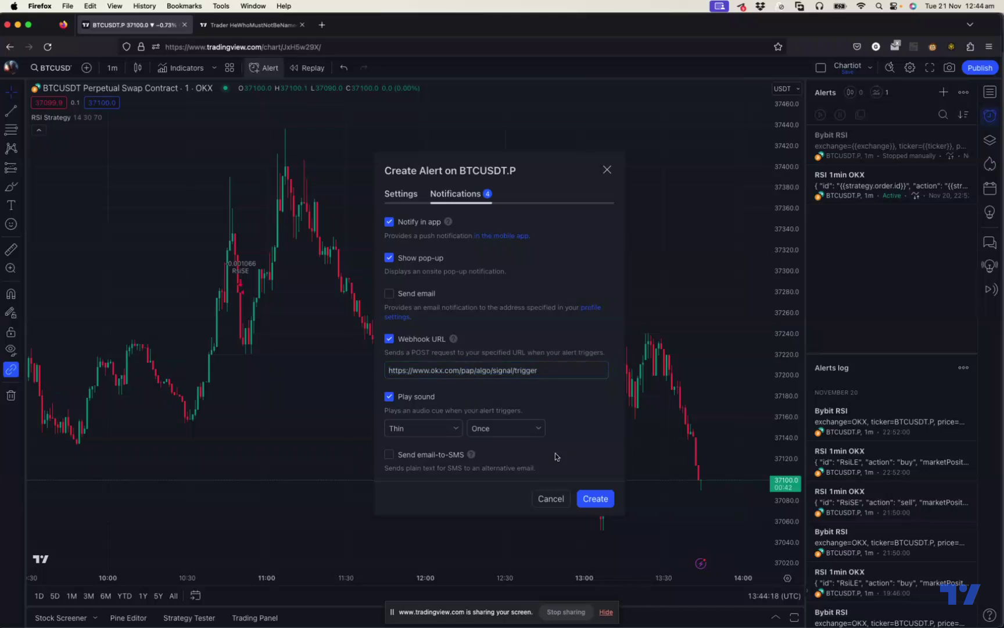
click(601, 503)
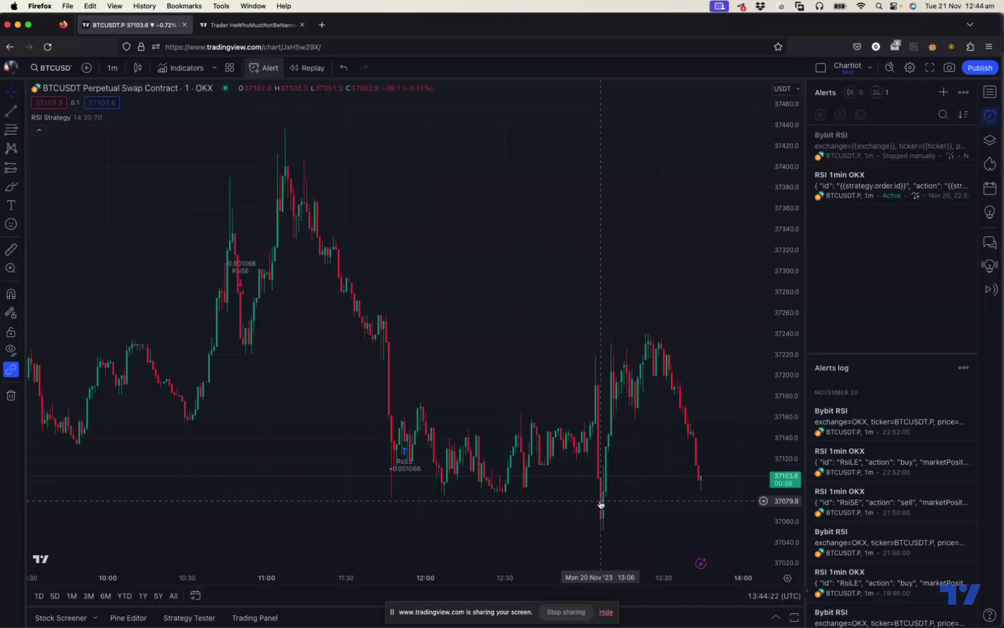
Step: Verify 'Demo Alert for Bot' is active in the Alerts list, then close OKX's Demo Signal Bot details
mouse_move(861, 148)
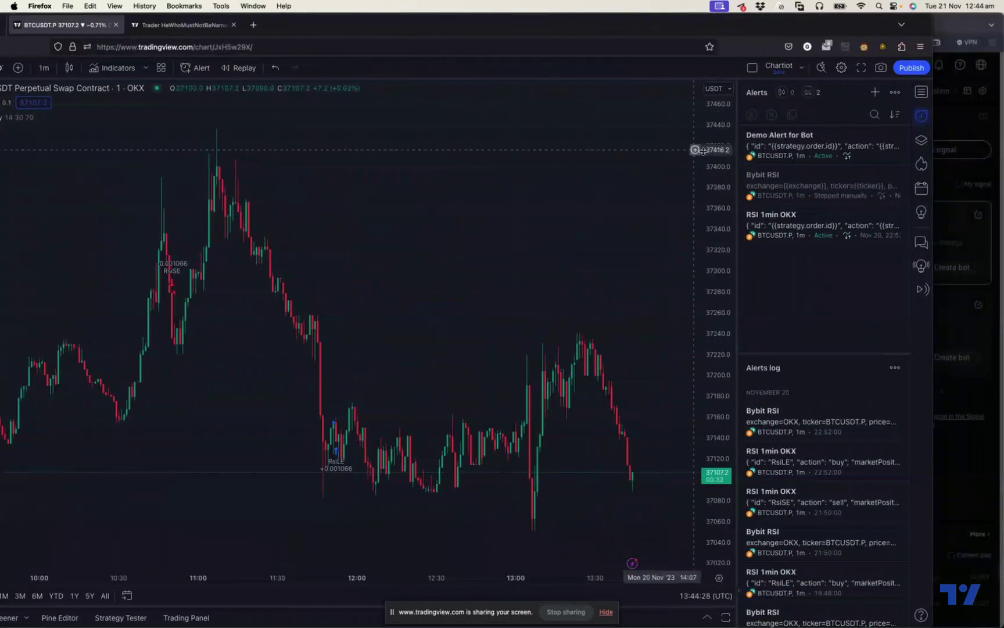
mouse_move(802, 148)
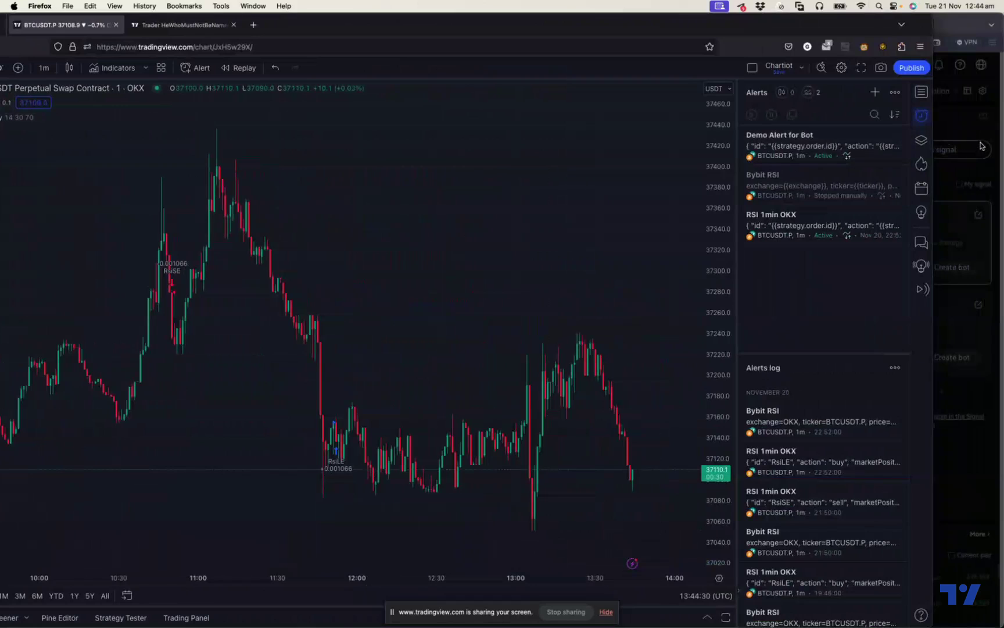
key(ctrl+Right)
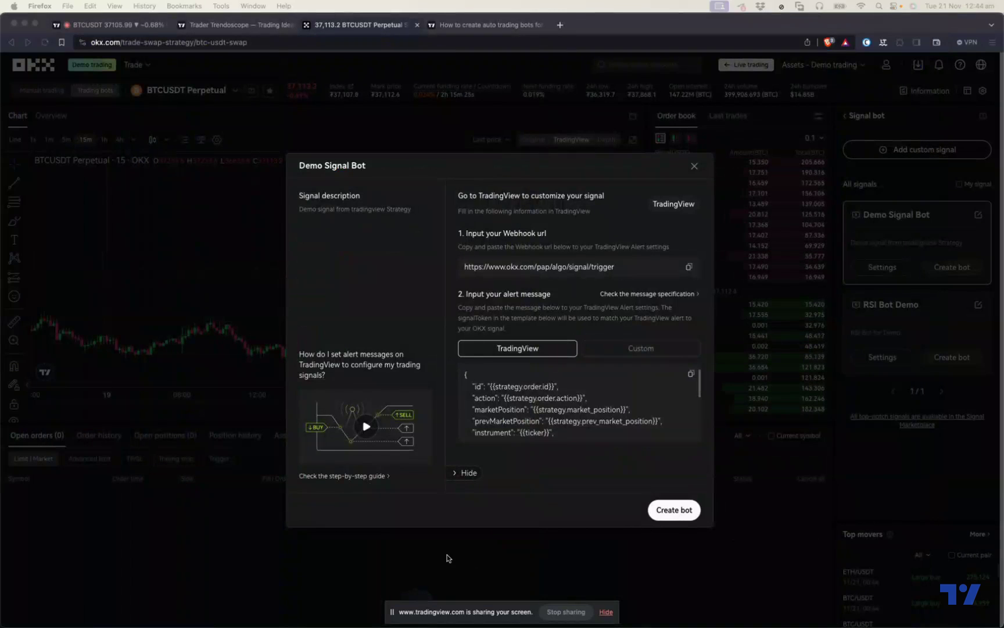
click(694, 168)
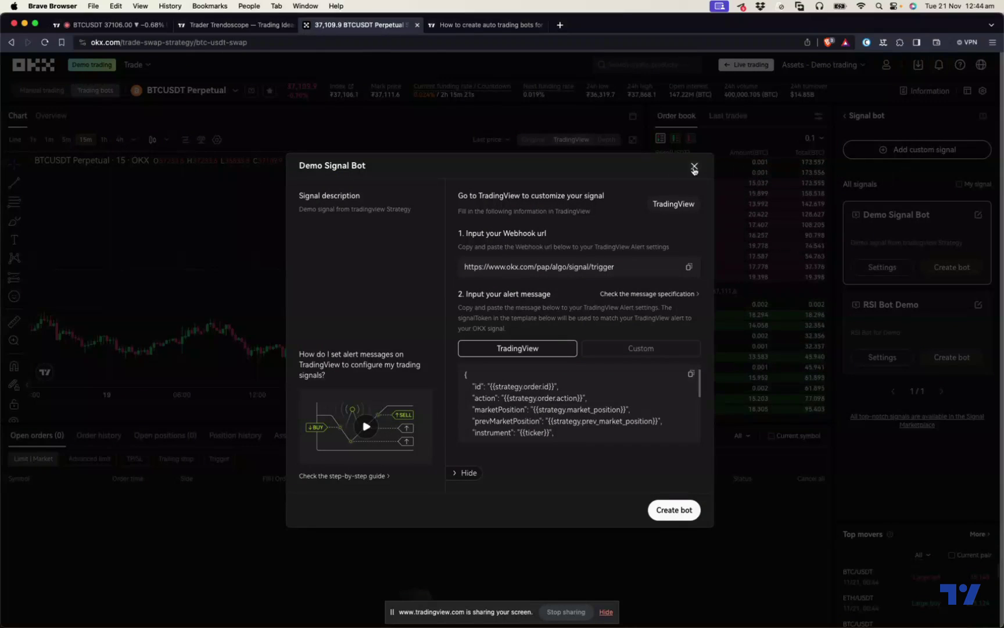
click(694, 168)
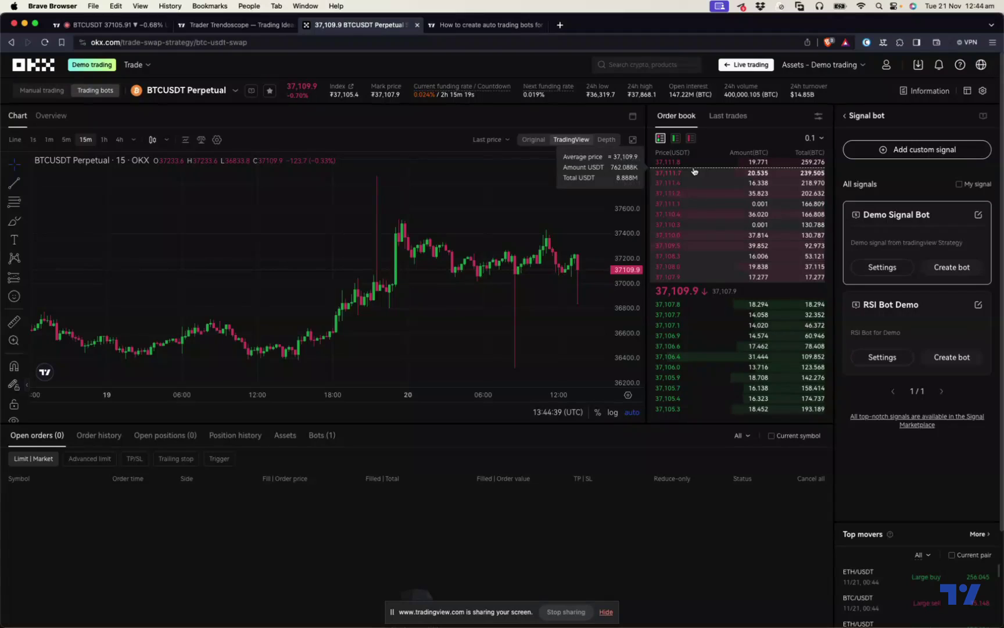
Step: Create a bot from Demo Signal Bot and confirm Select all to include all 83 trading pairs
click(953, 268)
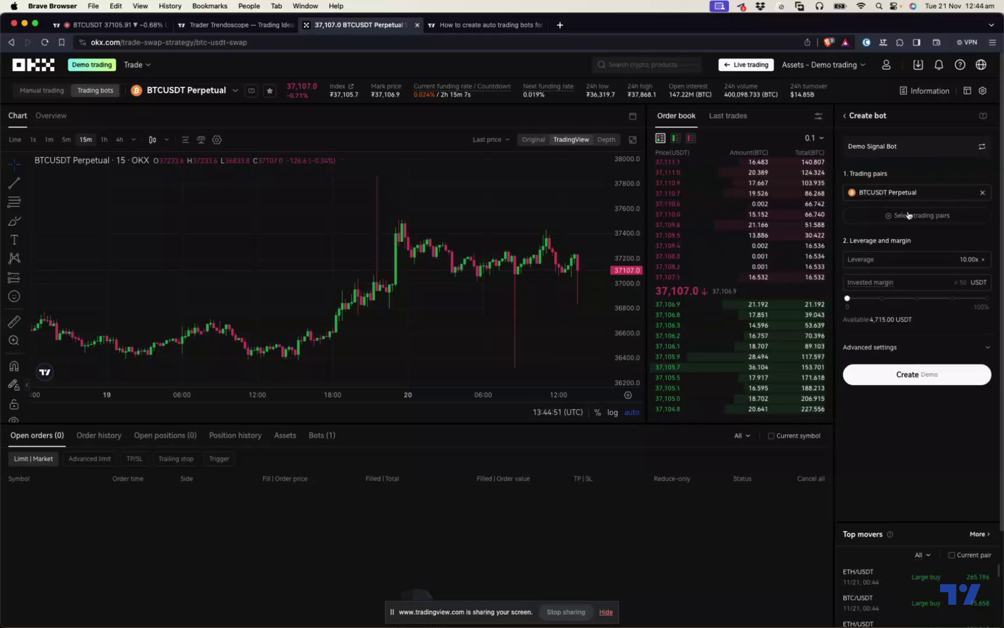
key(super+Tab)
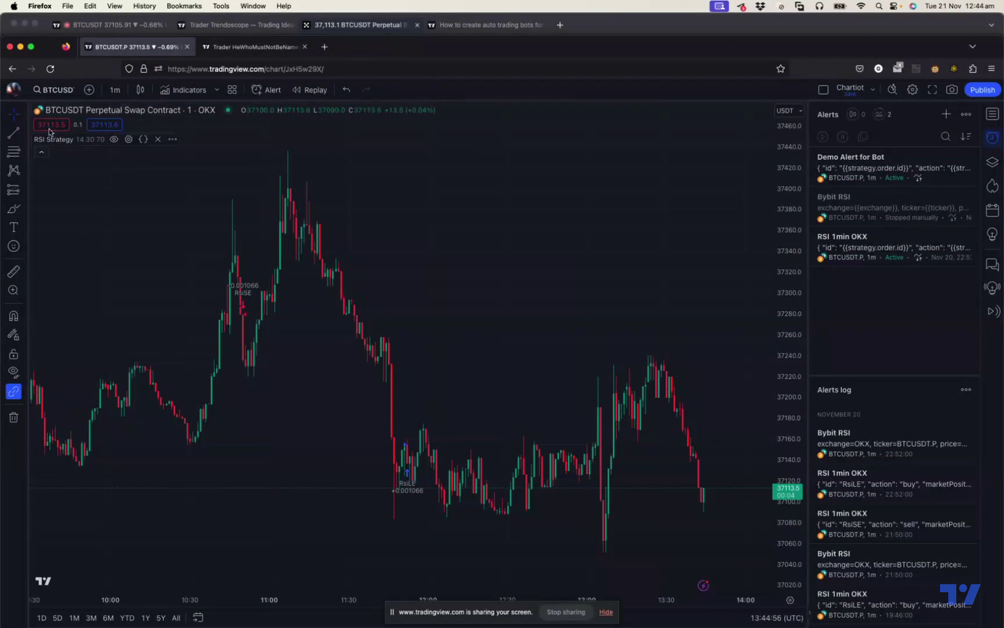
key(super+Tab)
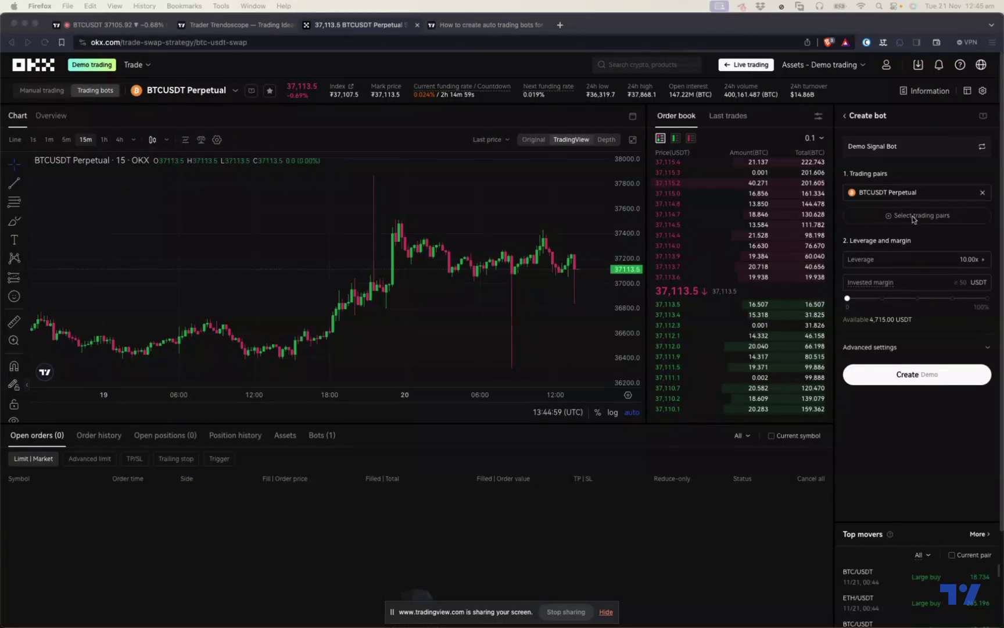
click(883, 223)
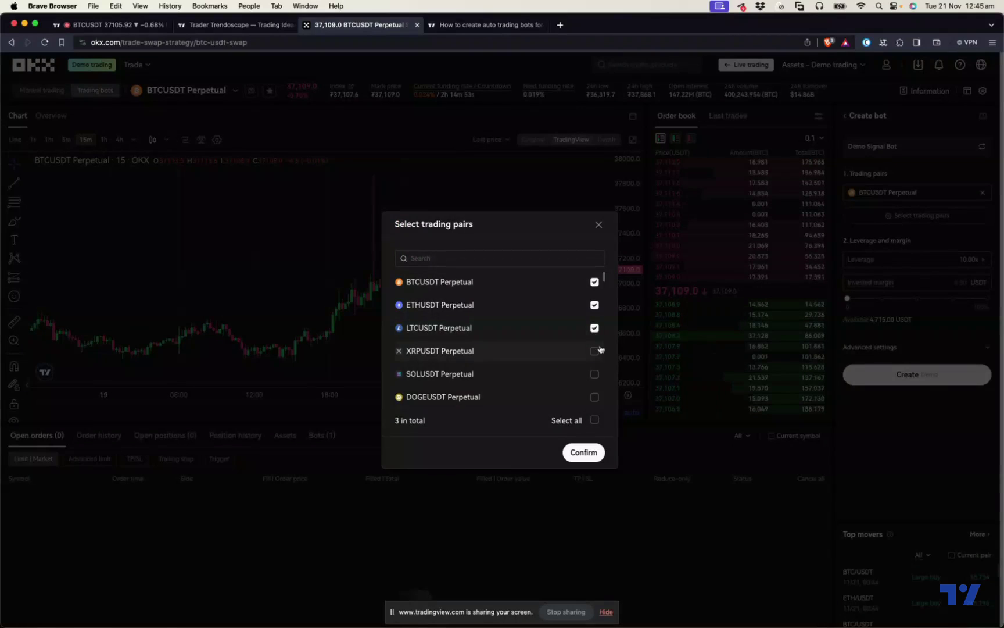
click(595, 351)
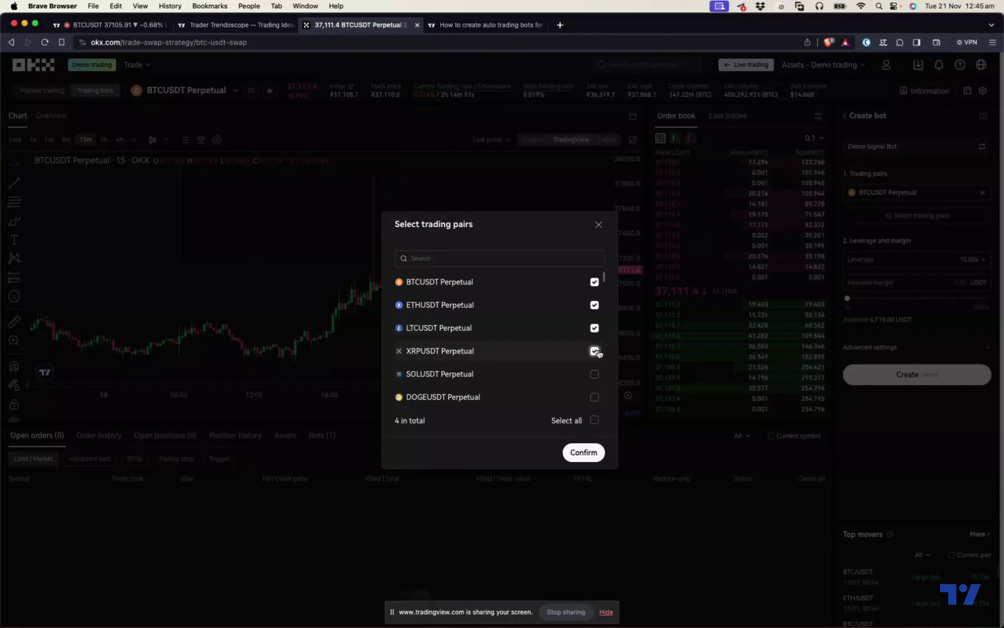
click(594, 420)
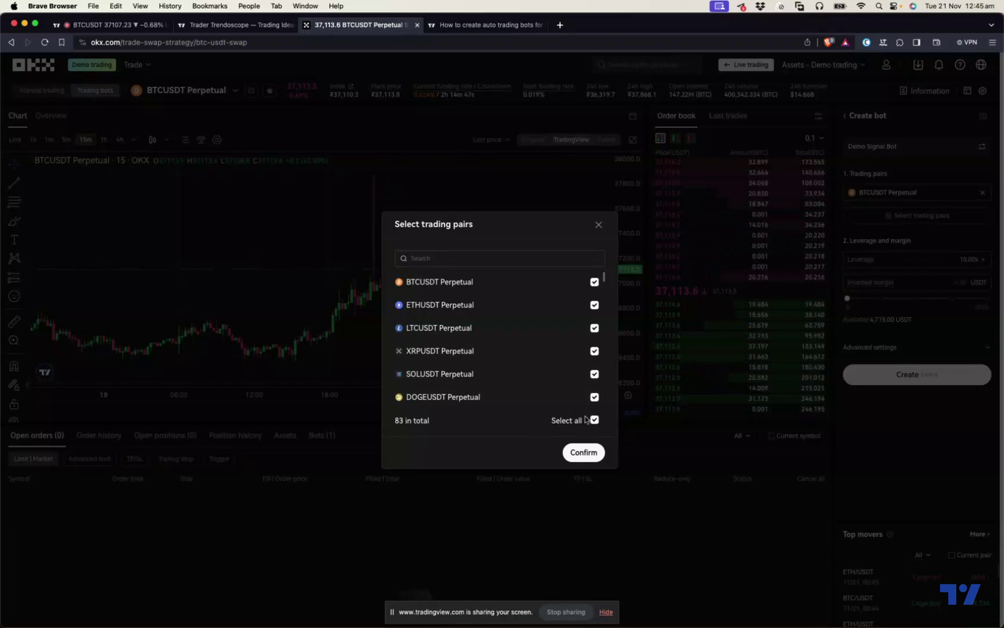
click(584, 456)
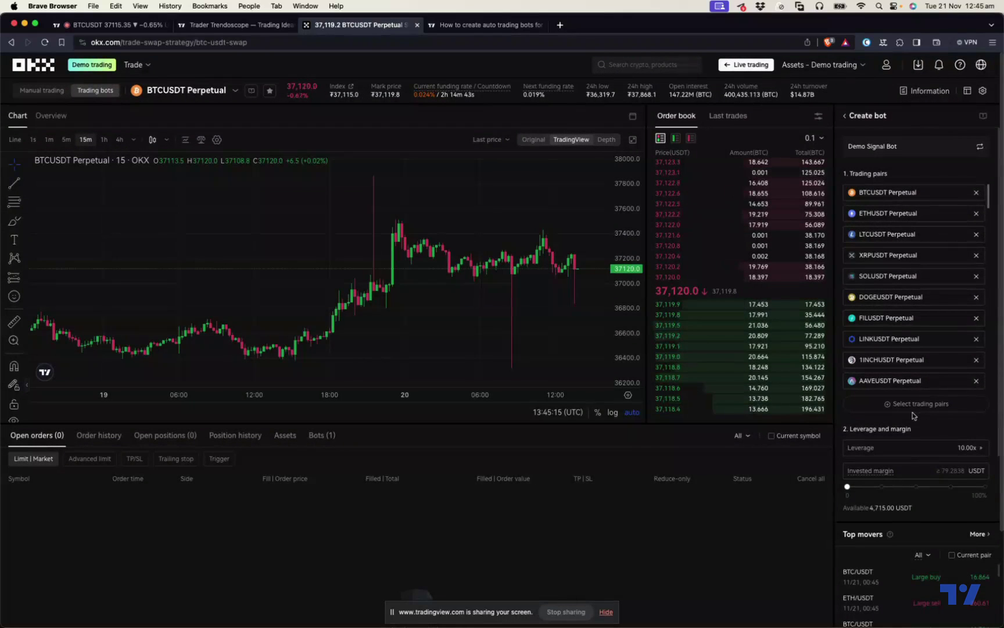
Step: Enter 200 USDT as the bot's invested margin
scroll(930, 430, down, 5)
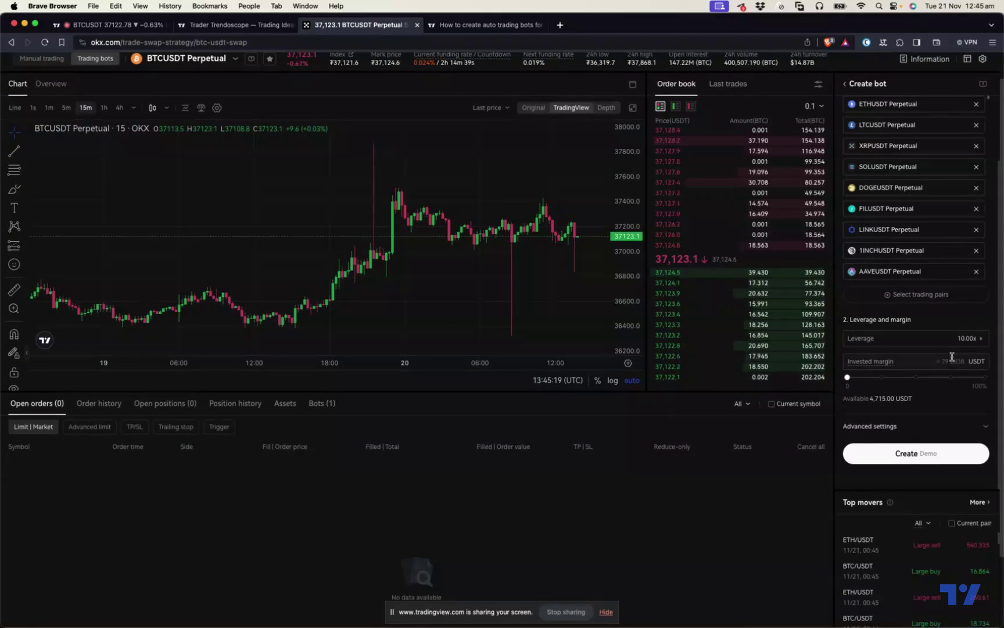
click(928, 361)
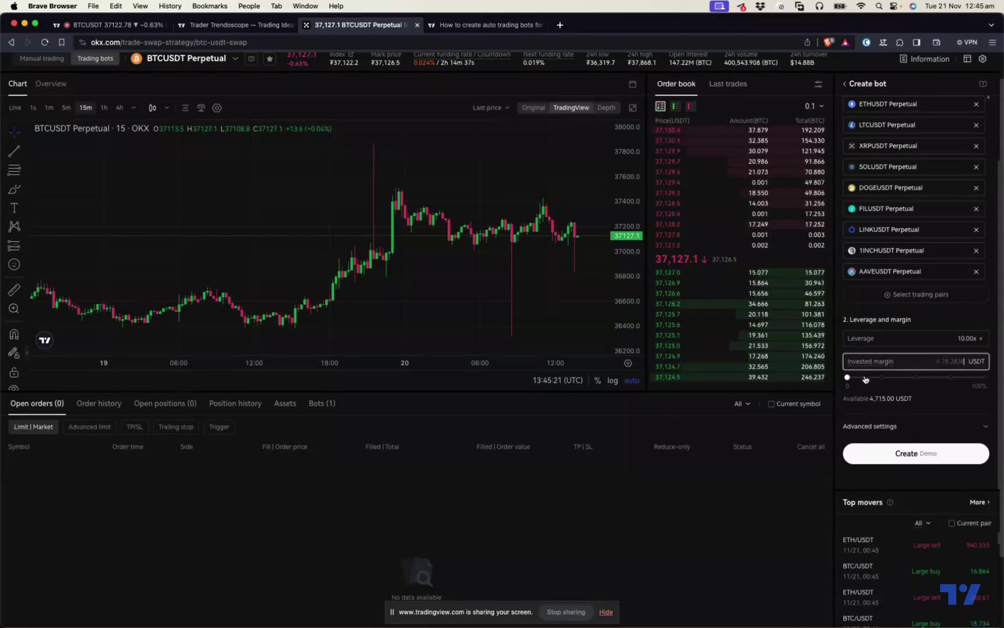
drag(848, 376, 856, 377)
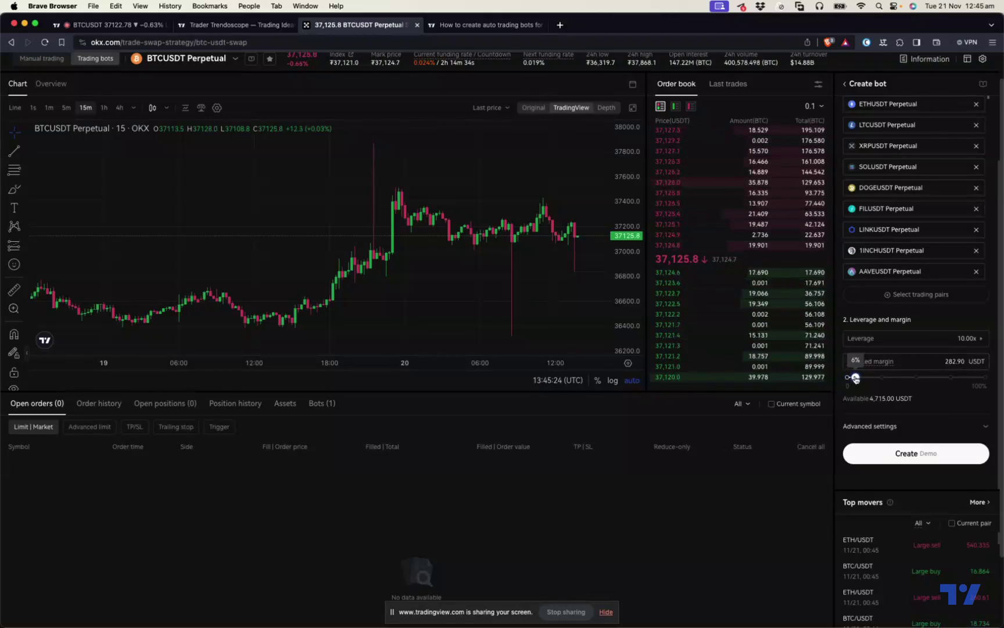
double_click(953, 361)
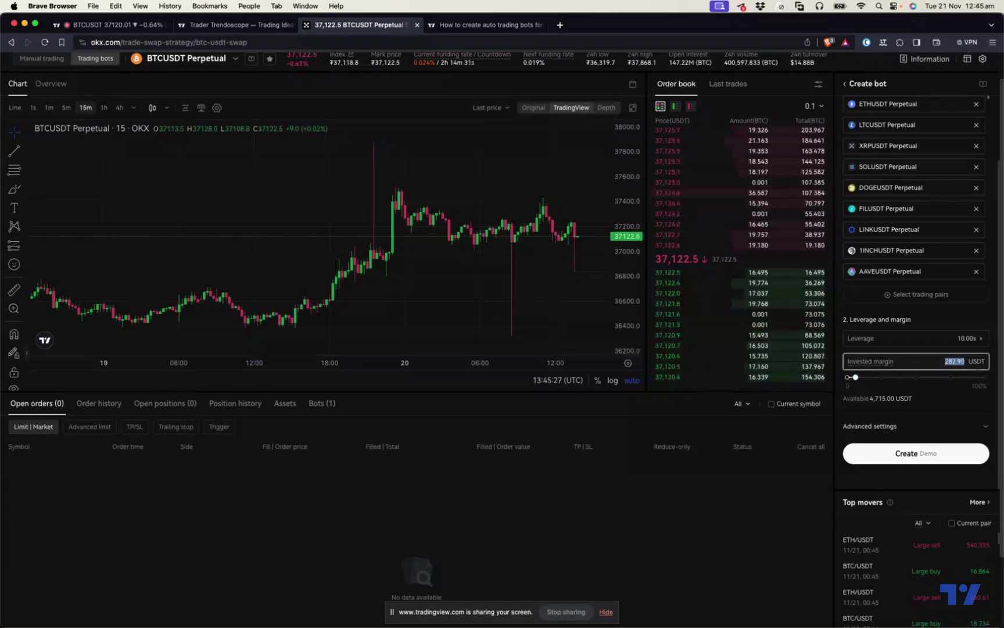
key(super+Tab)
mouse_move(138, 144)
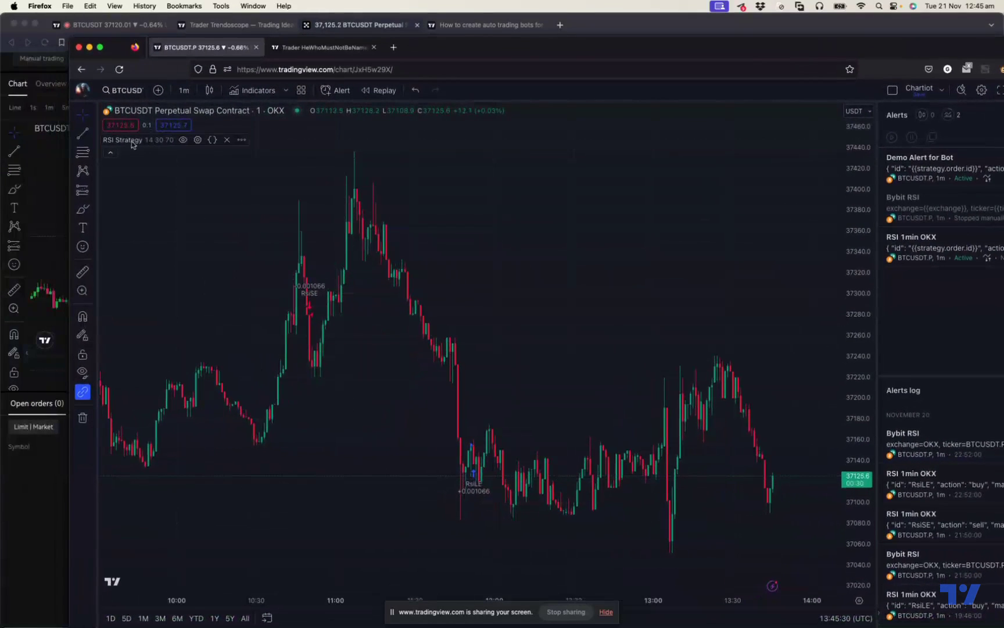
click(197, 141)
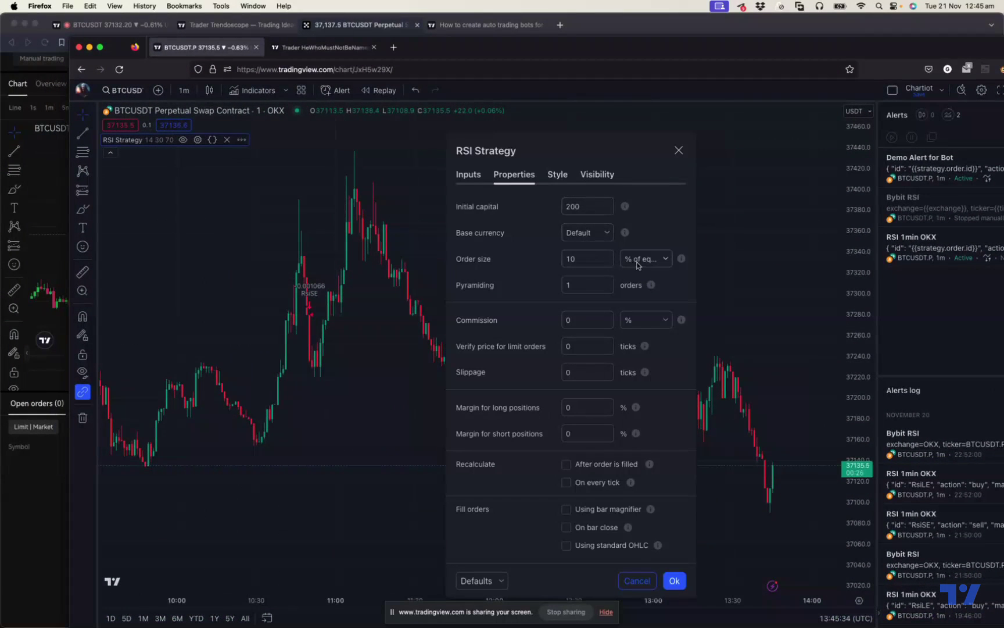
click(622, 26)
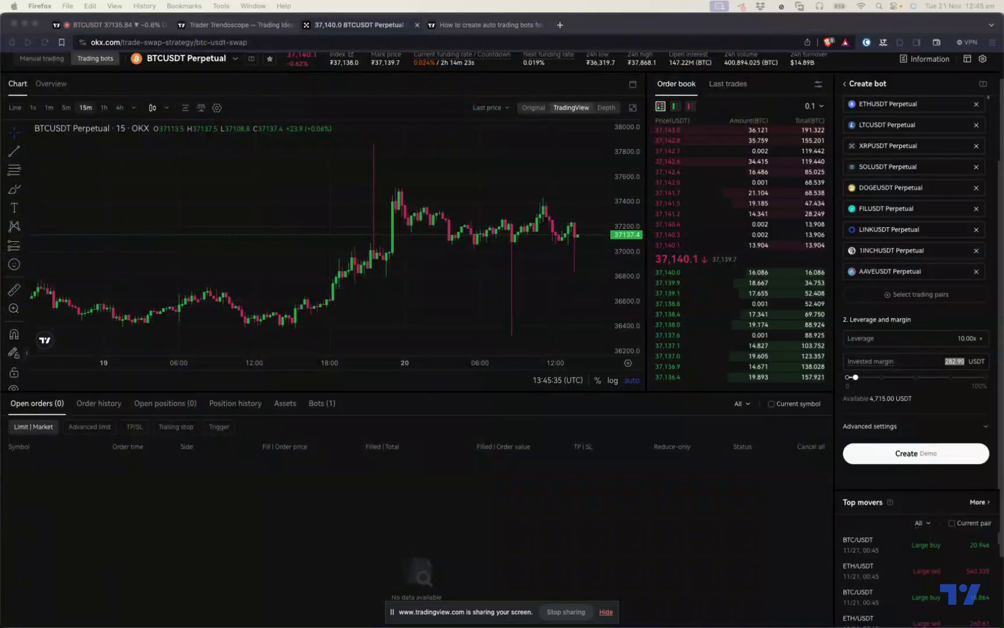
click(944, 361)
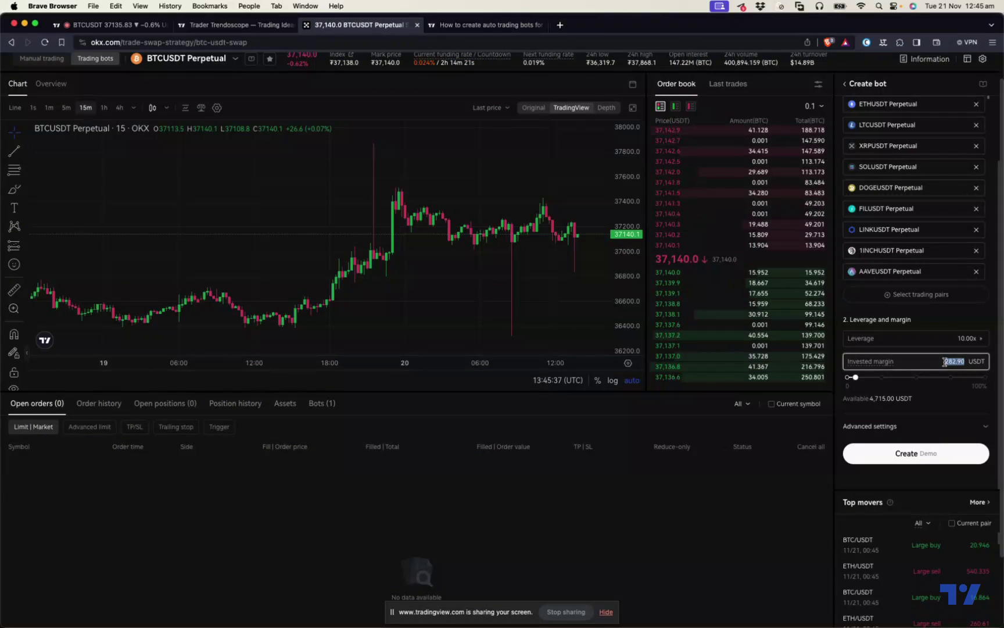
text(200)
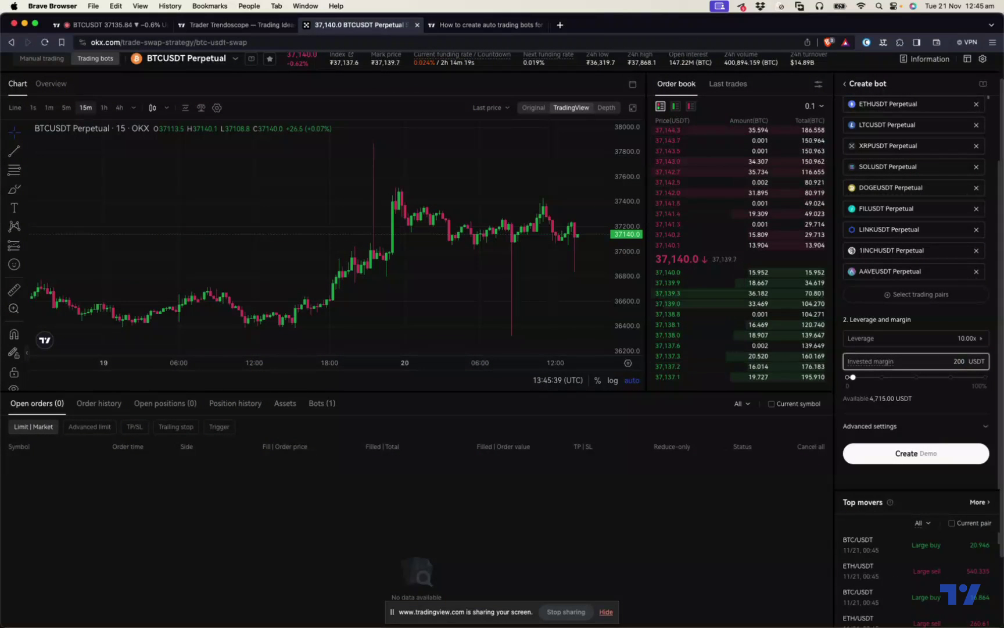
Step: Lower the bot's leverage from 10x to 1x
click(968, 340)
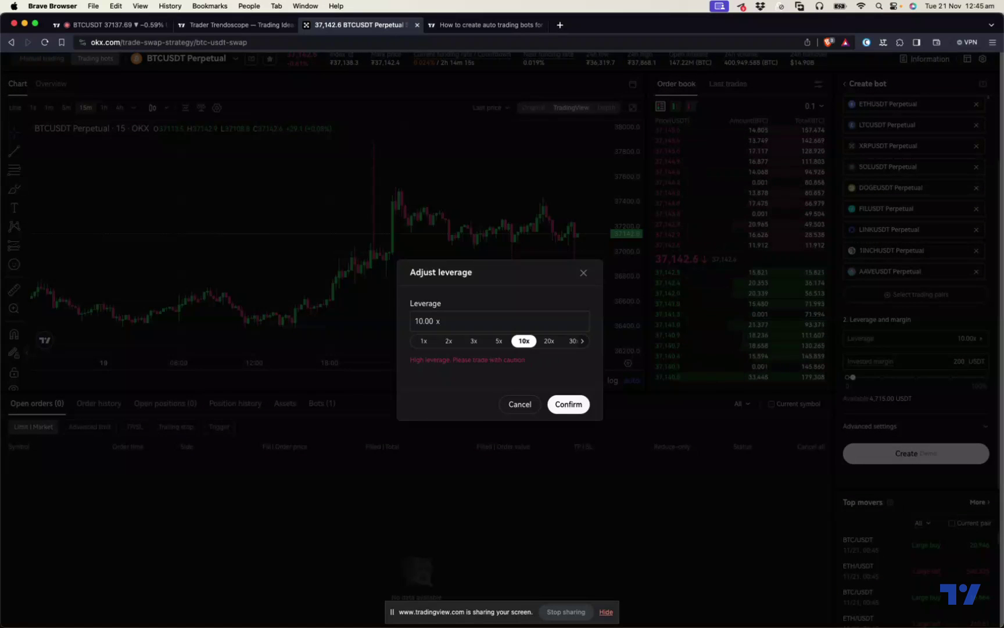
key(super+Tab)
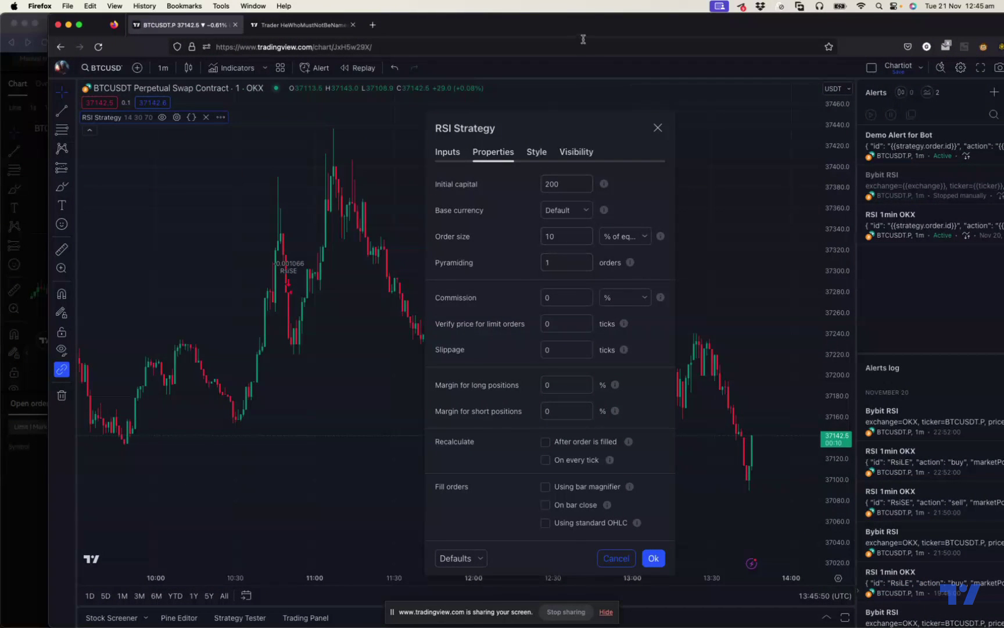
key(super+Tab)
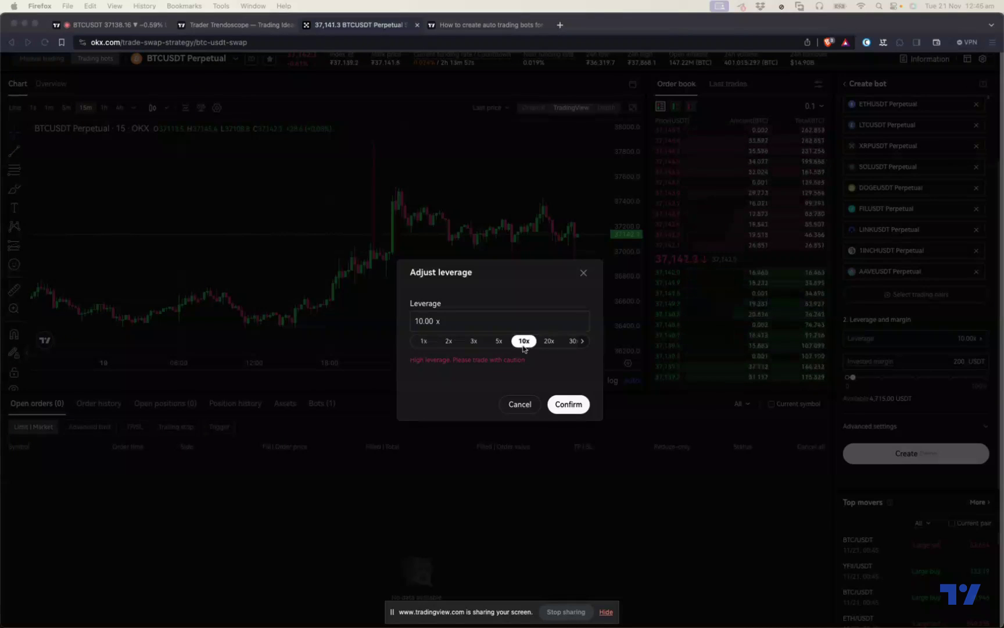
click(427, 346)
click(424, 341)
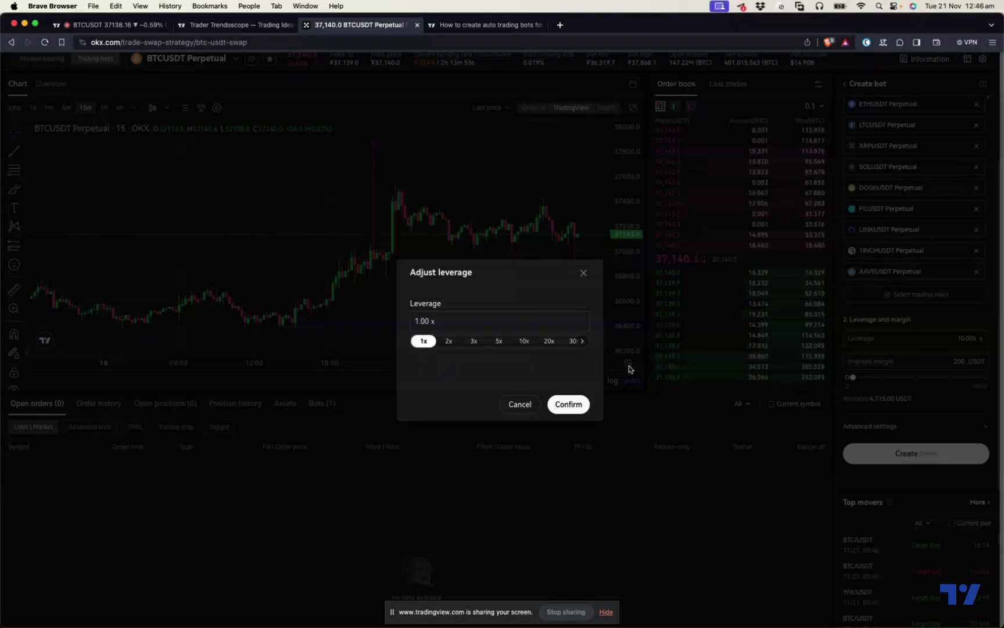
click(576, 405)
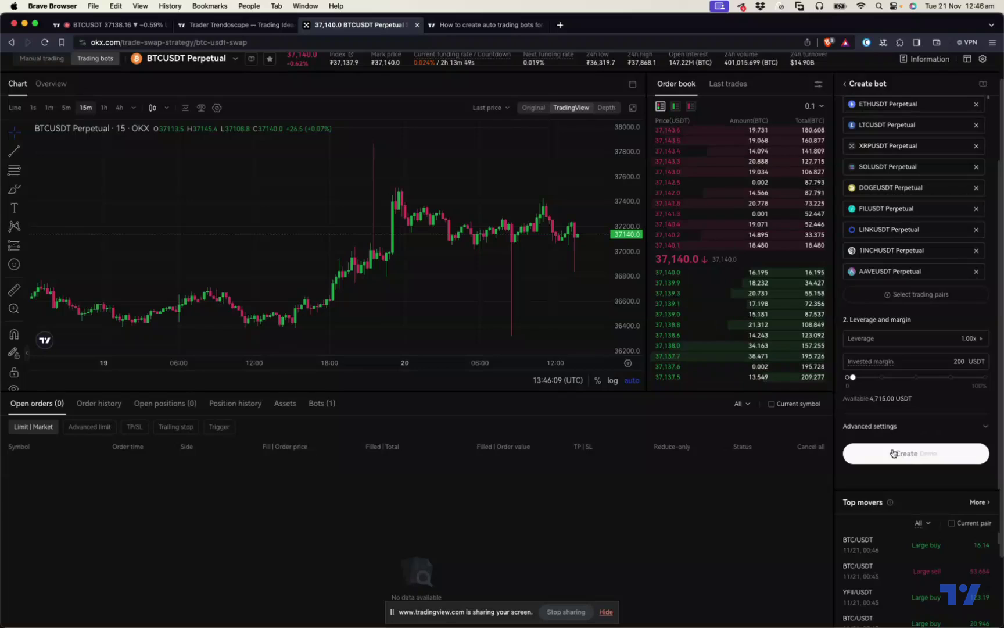
scroll(896, 416, down, 1)
click(913, 437)
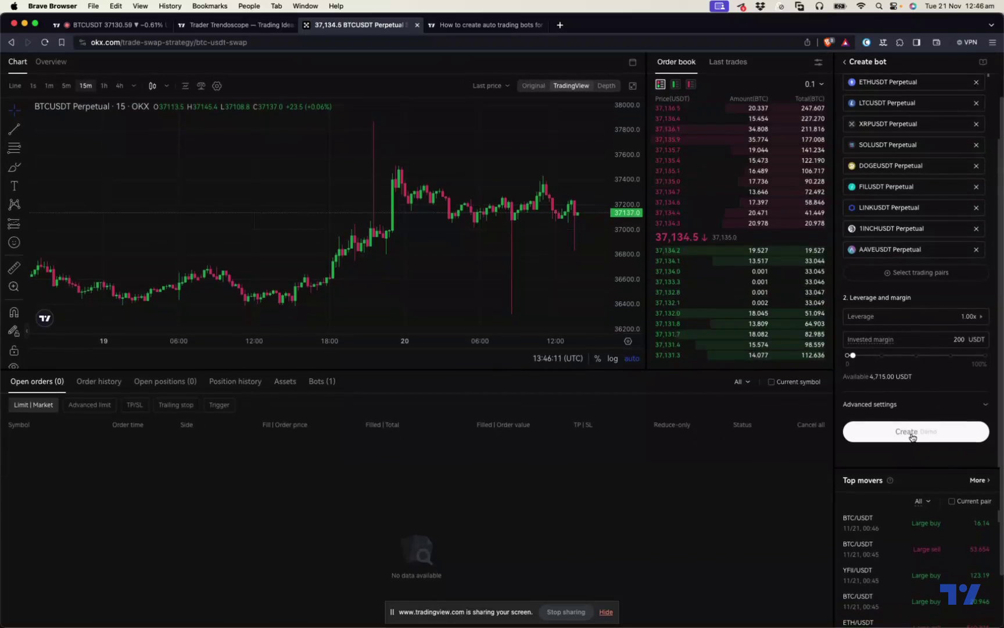
click(977, 404)
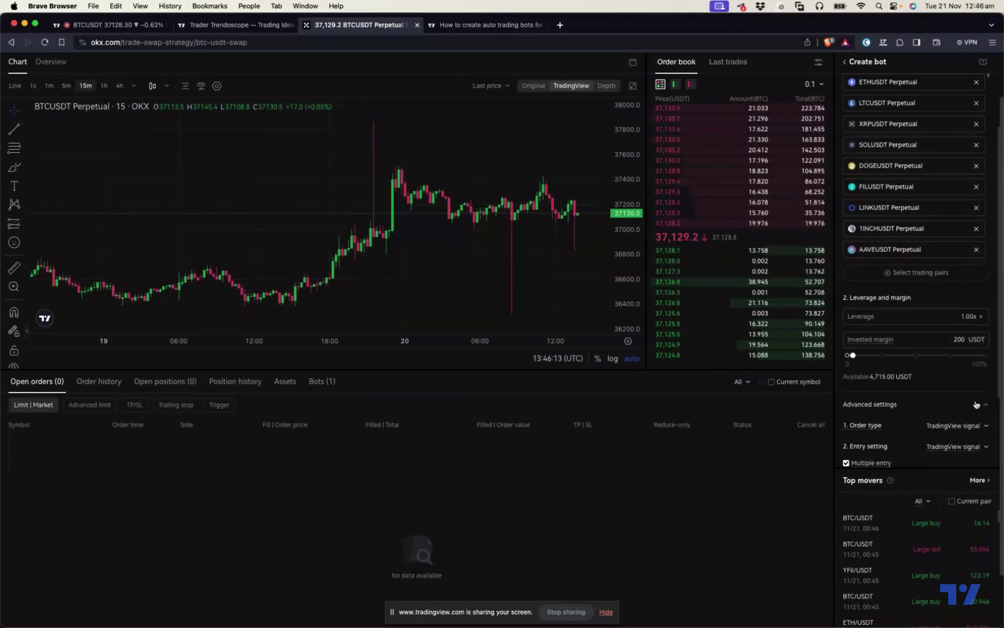
scroll(953, 427, down, 1)
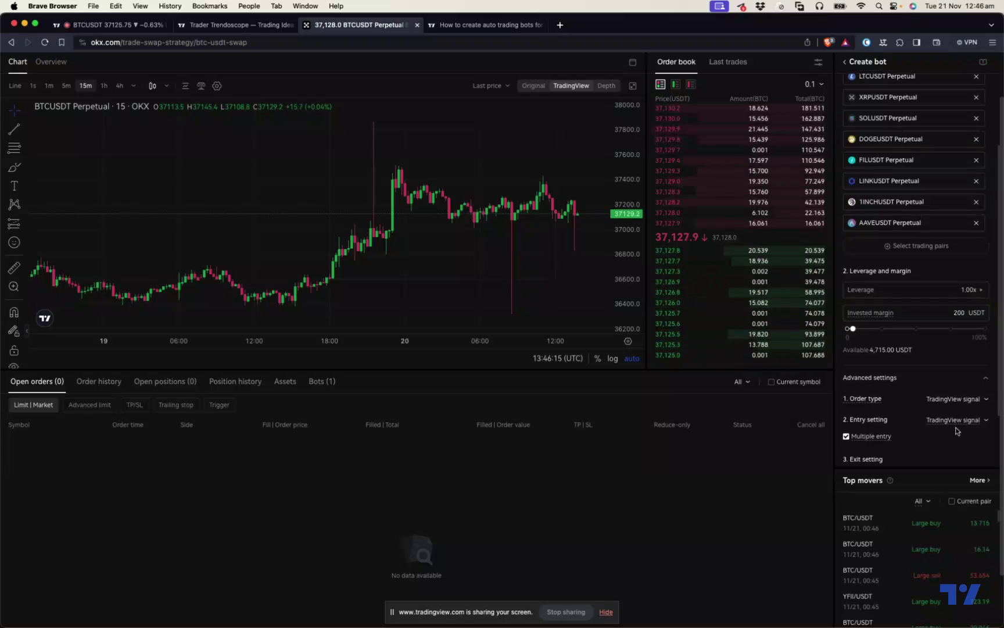
scroll(897, 448, down, 2)
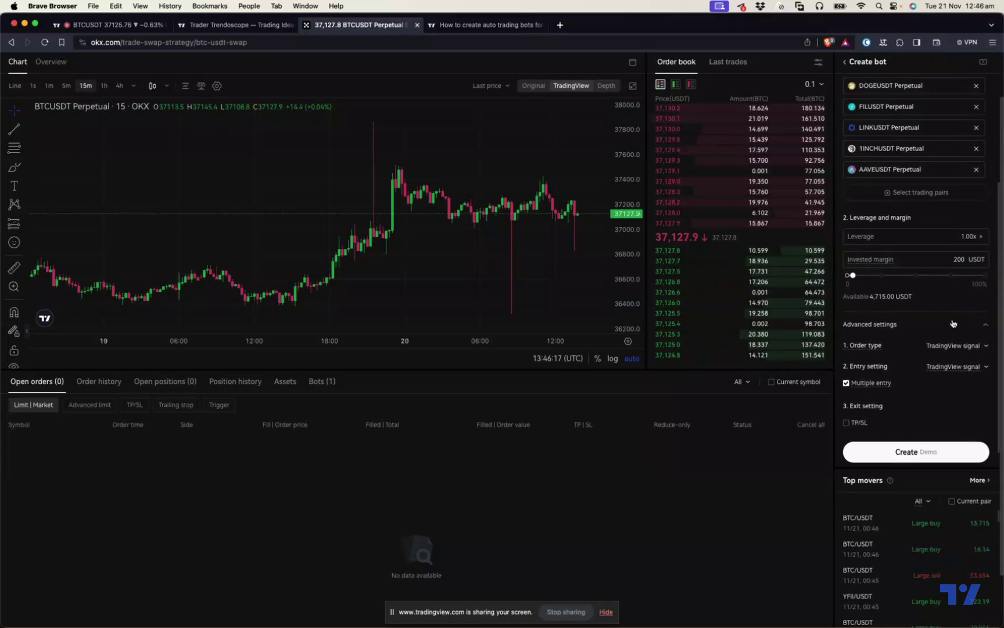
click(982, 328)
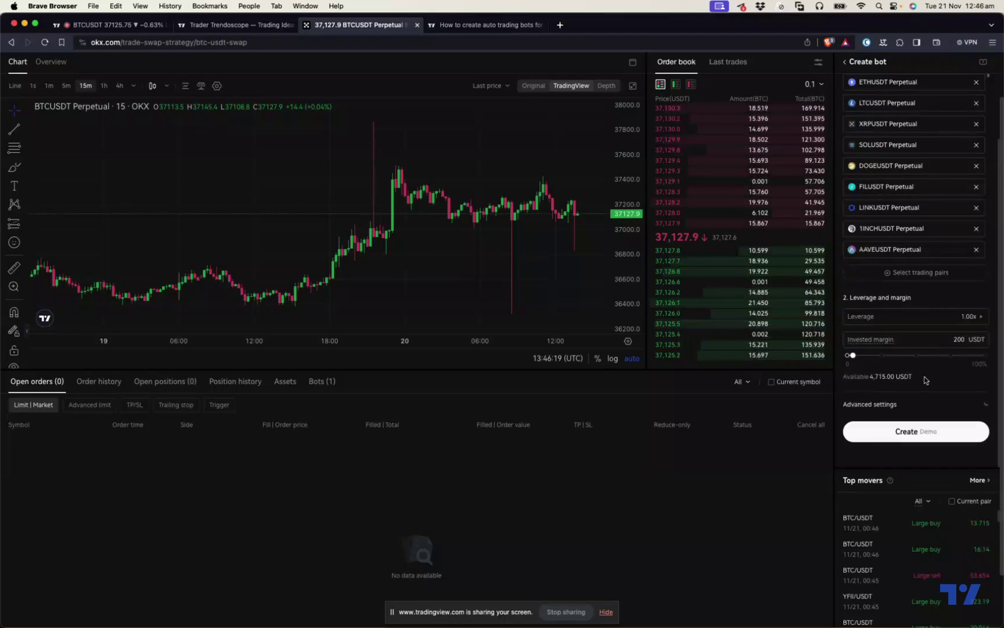
click(904, 436)
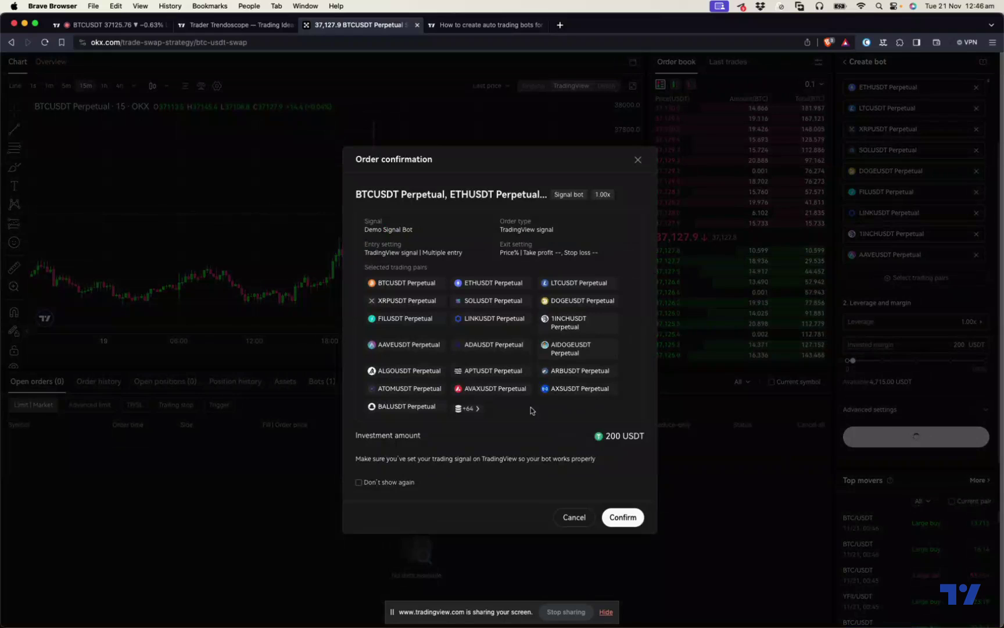
click(625, 519)
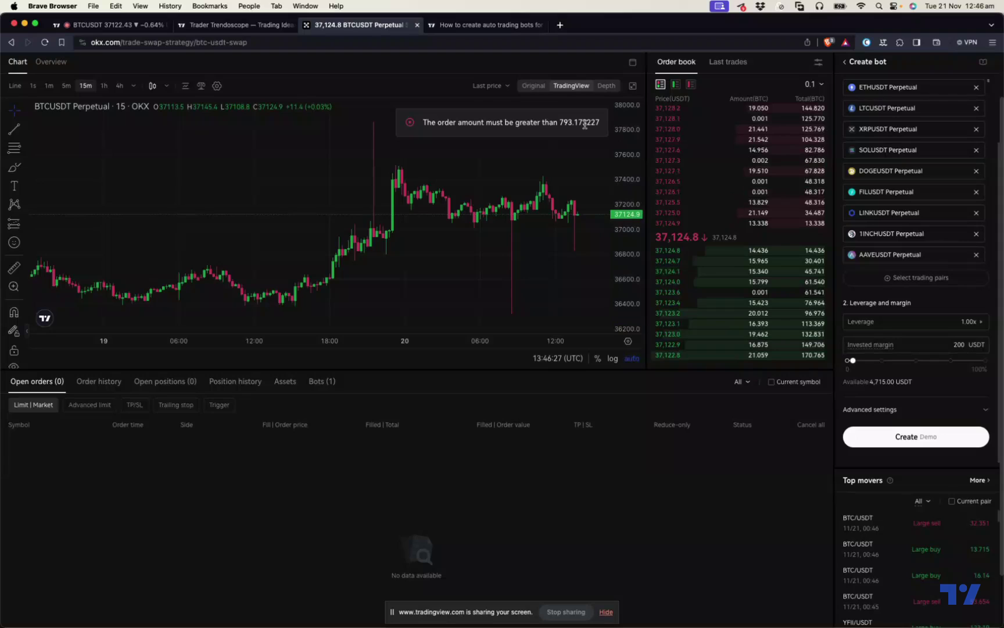
click(910, 435)
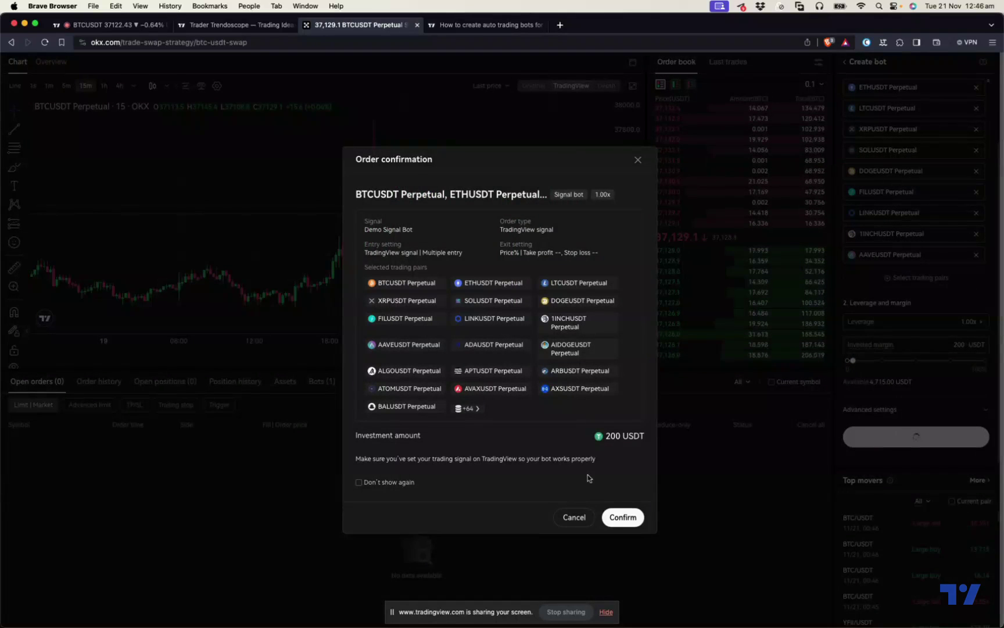
click(621, 518)
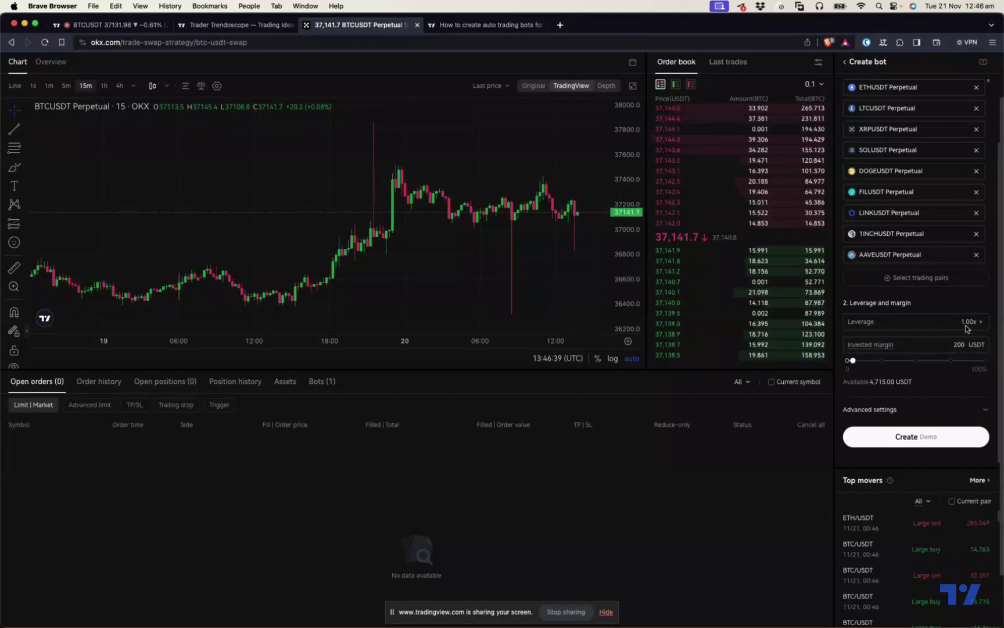
Step: Remove the extra pairs so BTCUSDT Perpetual is the bot's only trading pair
scroll(919, 250, up, 3)
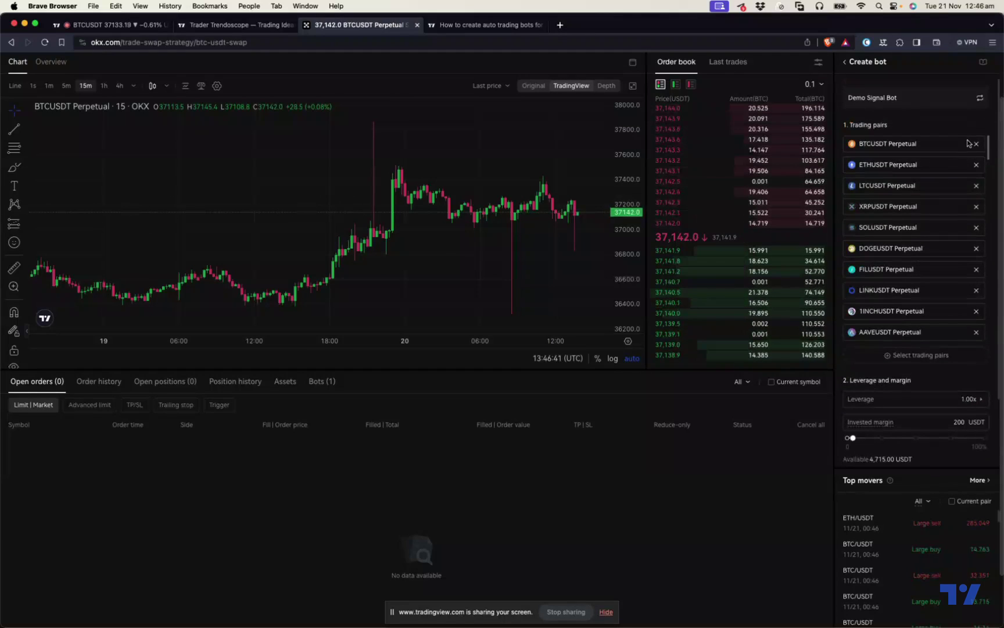
click(976, 166)
click(976, 165)
click(976, 165)
click(977, 165)
click(977, 165)
click(977, 165)
click(977, 165)
click(977, 166)
click(977, 165)
click(977, 165)
click(977, 165)
click(977, 166)
click(977, 166)
click(976, 165)
click(907, 355)
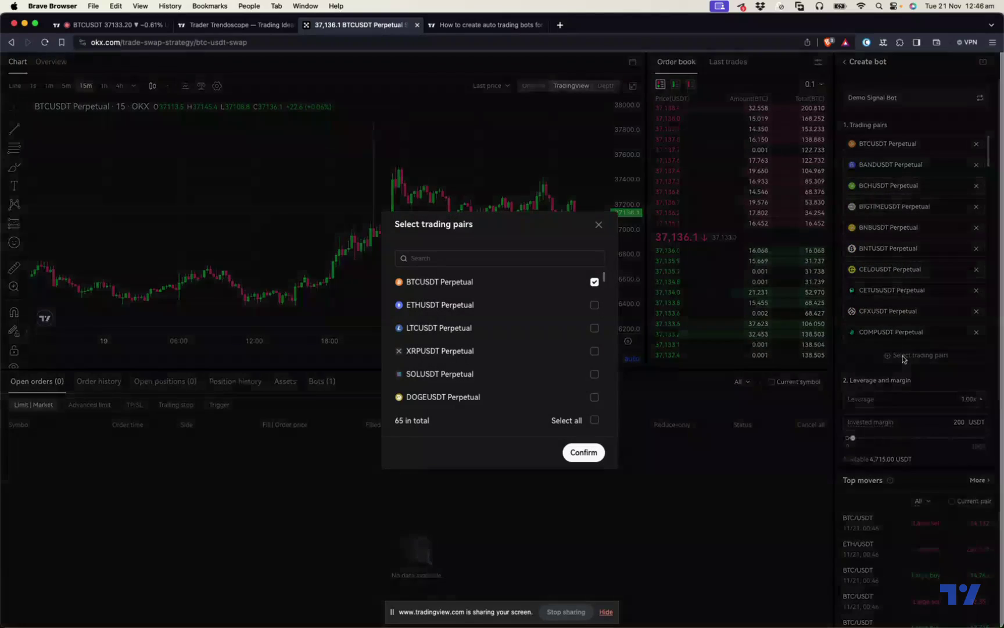
click(594, 420)
click(595, 419)
click(595, 282)
click(599, 452)
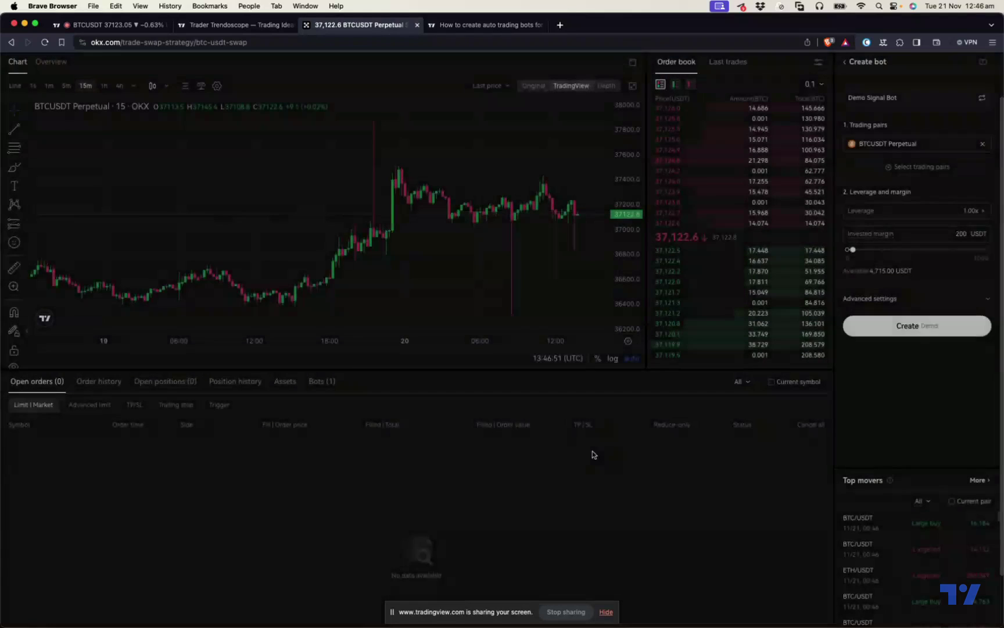
Step: Create the BTCUSDT Demo Signal Bot and close the 'Bot created' confirmation
click(947, 326)
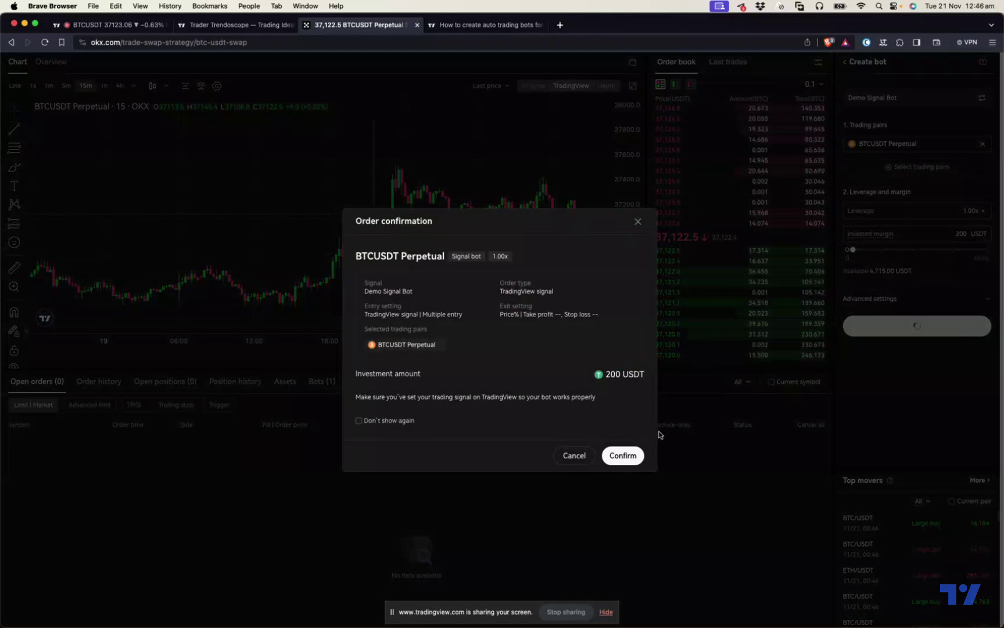
click(628, 455)
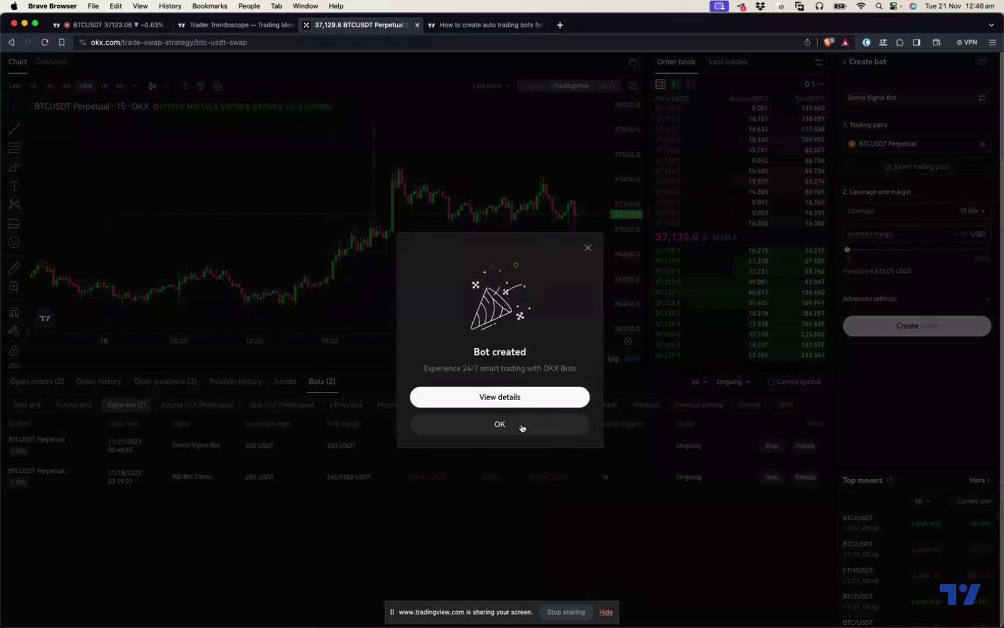
click(504, 424)
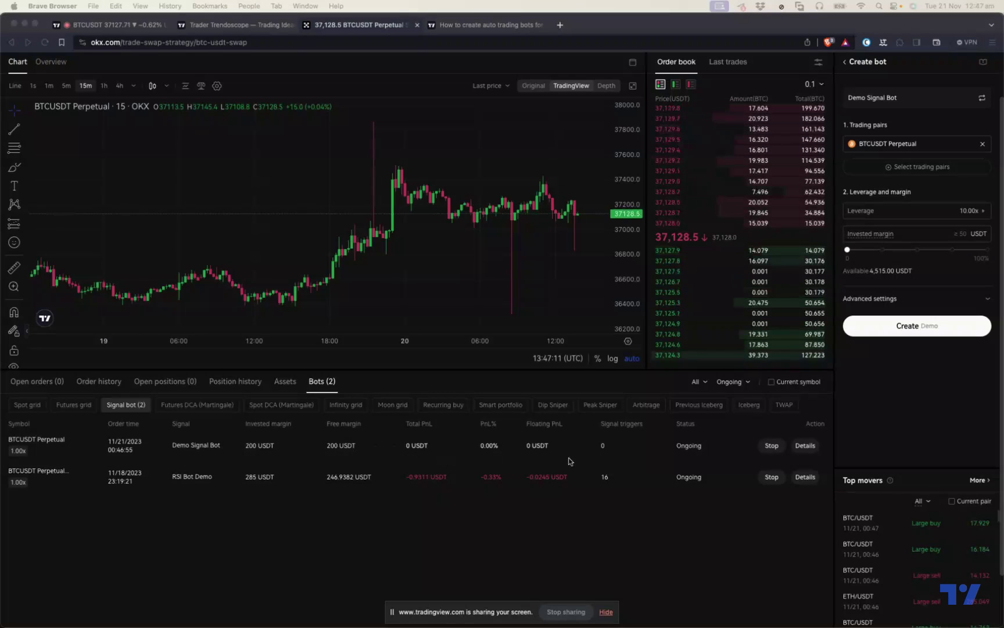
Step: Refocus the OKX window showing Demo Signal Bot and RSI Bot Demo both ongoing
click(541, 468)
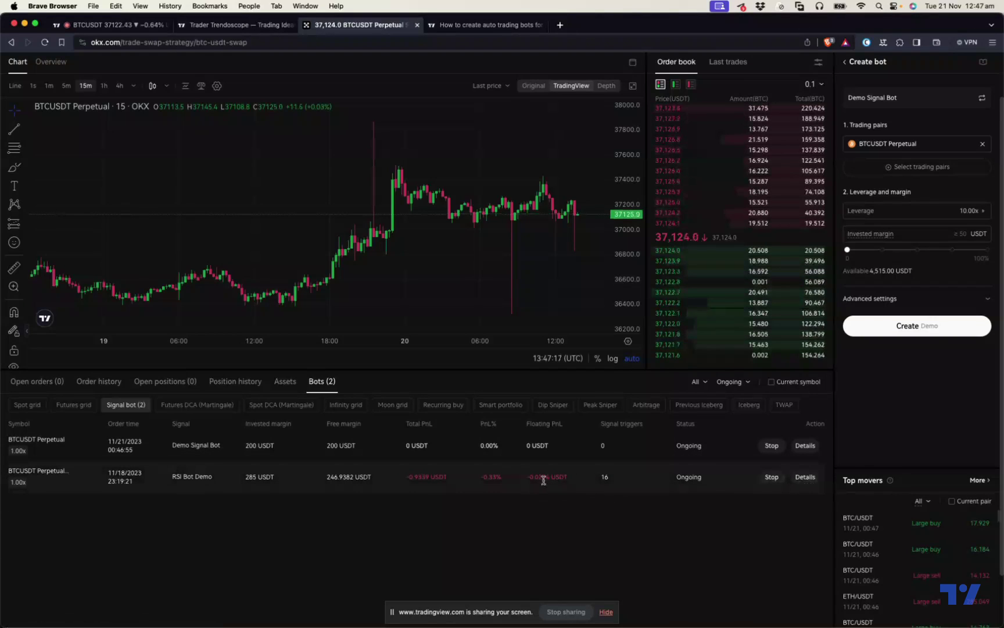
Step: Open RSI Bot Demo's details, scroll its events and position history, and select the latest Closed PnL
click(812, 479)
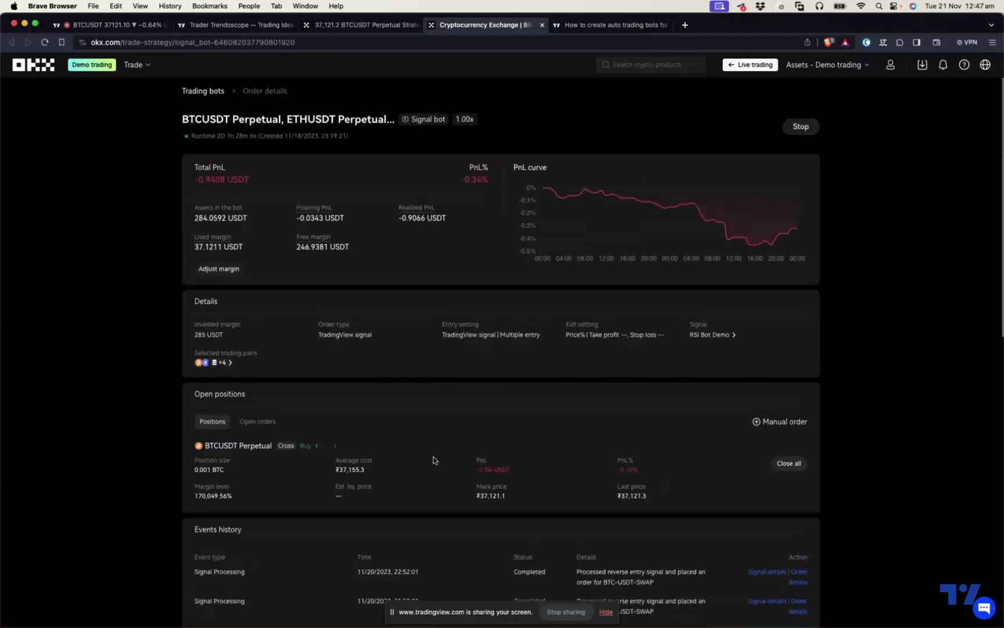
scroll(433, 459, down, 5)
scroll(433, 460, down, 10)
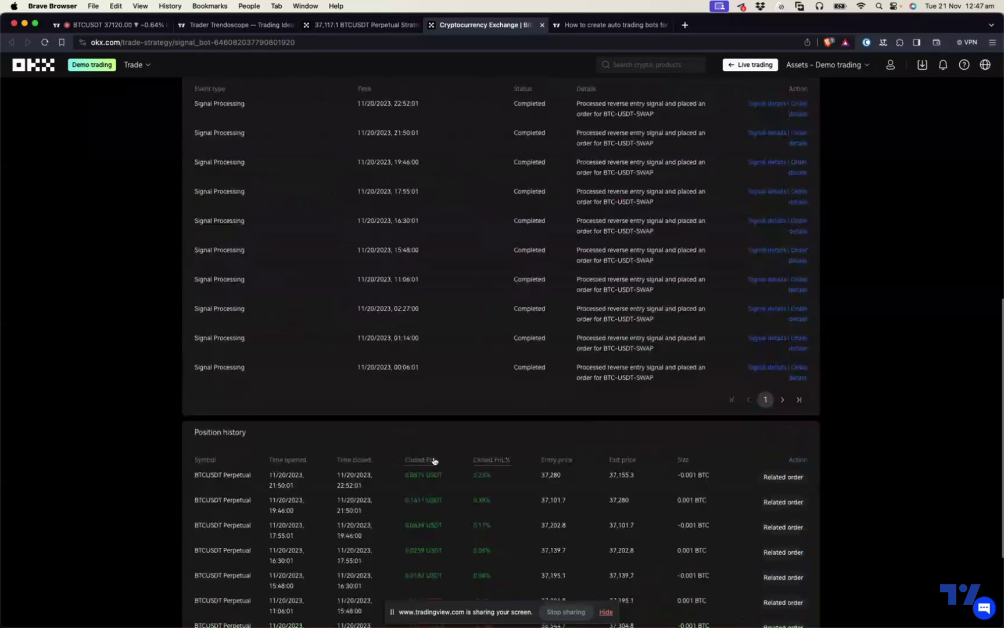
scroll(573, 285, down, 4)
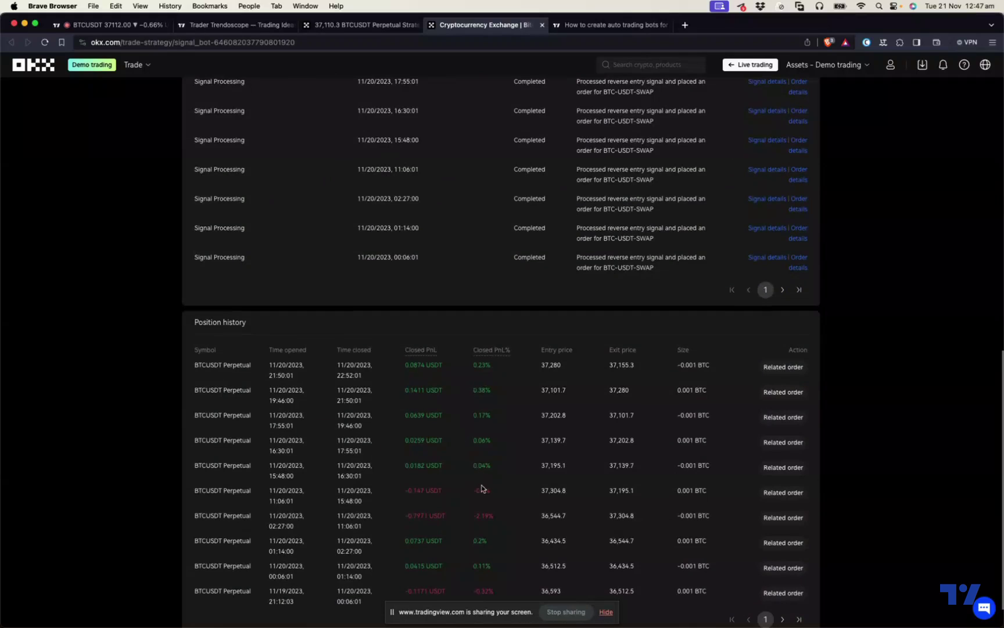
scroll(482, 487, down, 2)
scroll(613, 451, up, 20)
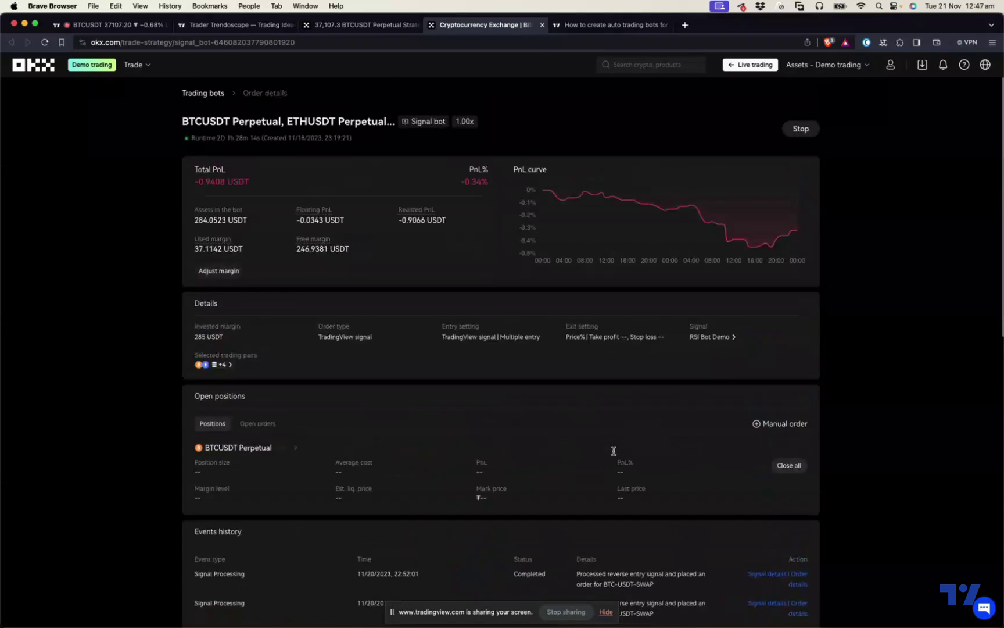
scroll(266, 234, down, 1)
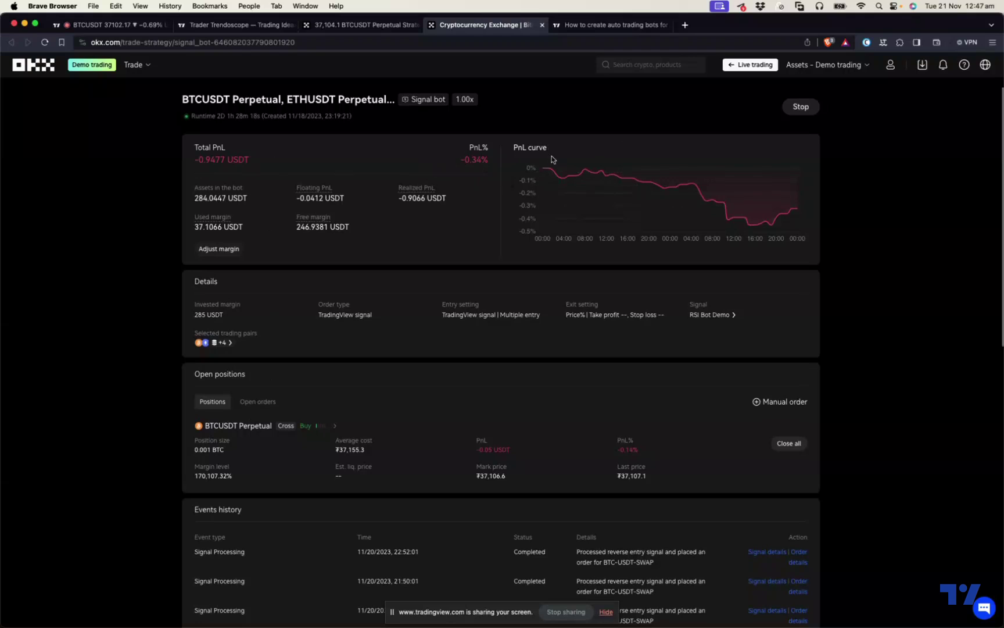
mouse_move(666, 189)
scroll(593, 340, down, 15)
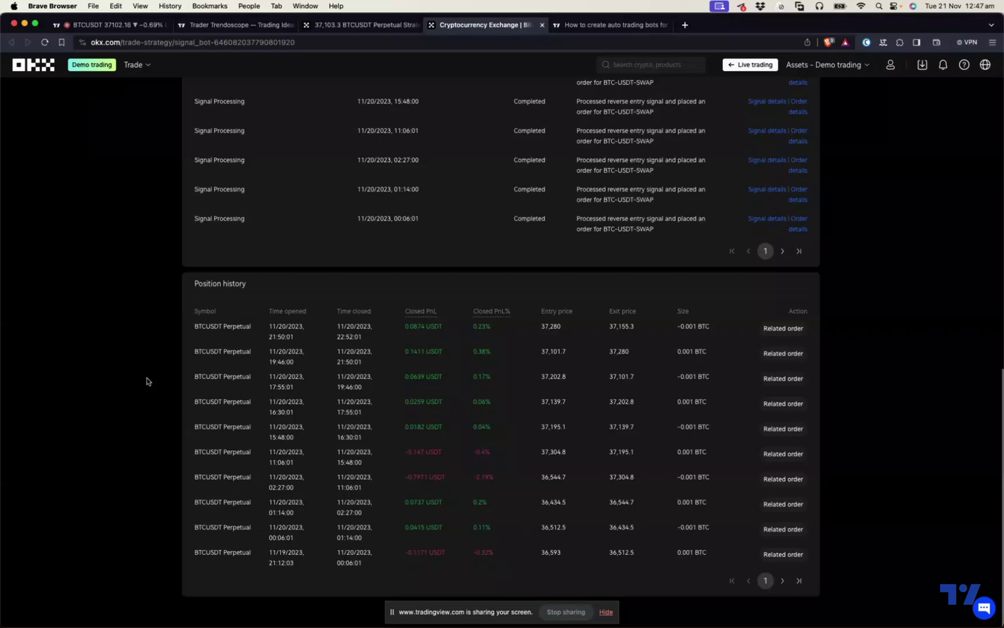
triple_click(416, 329)
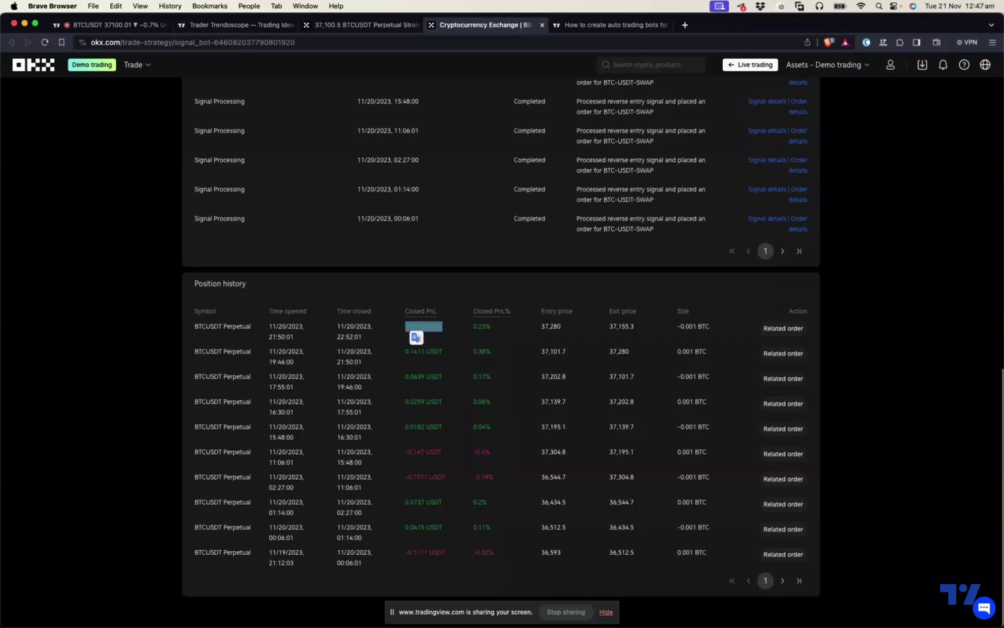
mouse_move(6, 331)
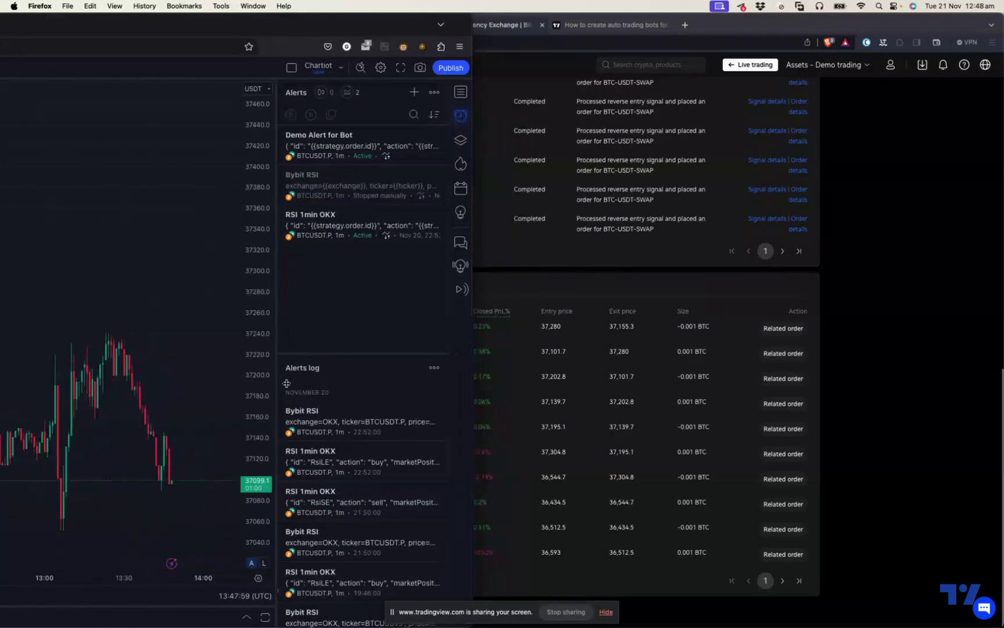
Step: Read the RSI 1min OKX alert JSON messages in the Alerts log, then return to the OKX bot window
scroll(349, 552, down, 5)
scroll(350, 552, down, 5)
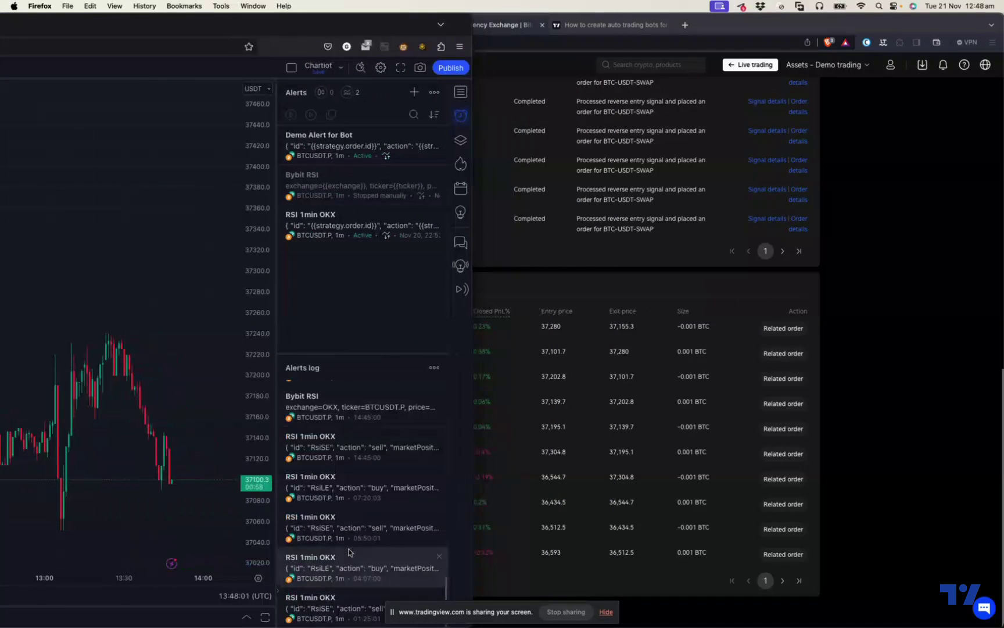
drag(368, 27, 817, 5)
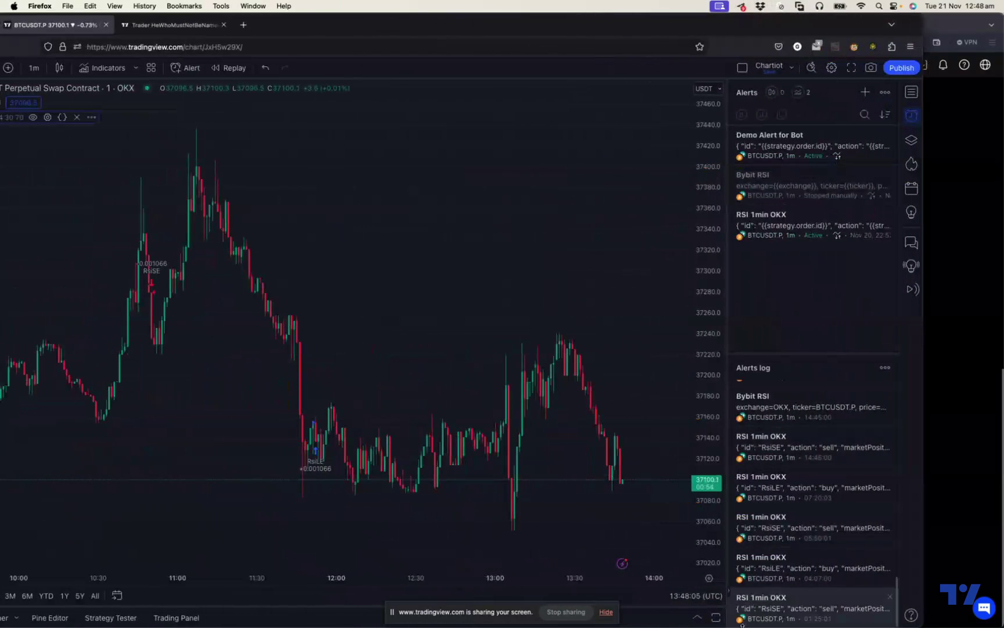
mouse_move(815, 623)
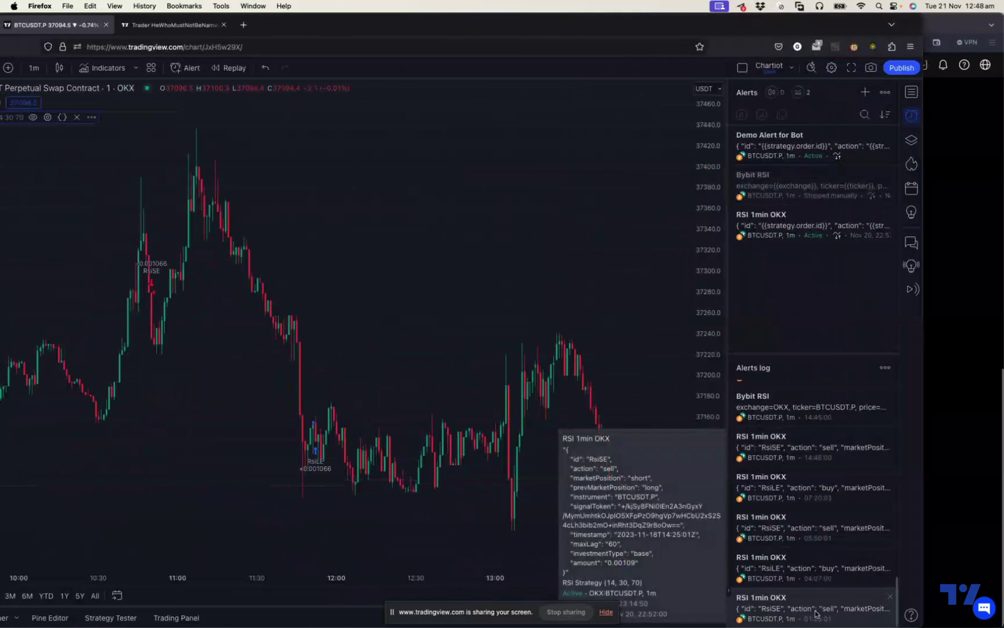
mouse_move(821, 584)
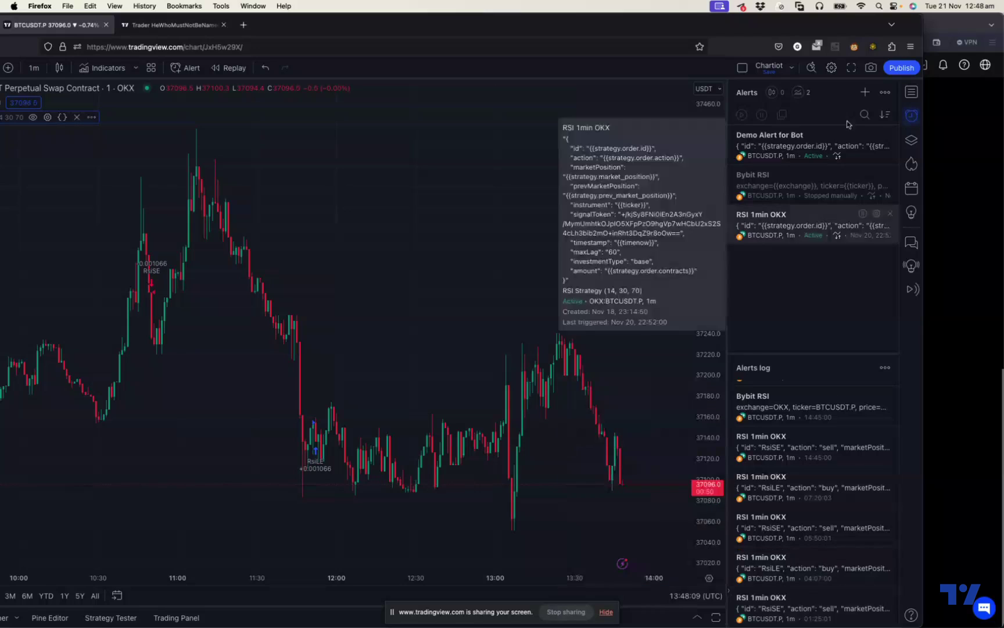
key(ctrl+Right)
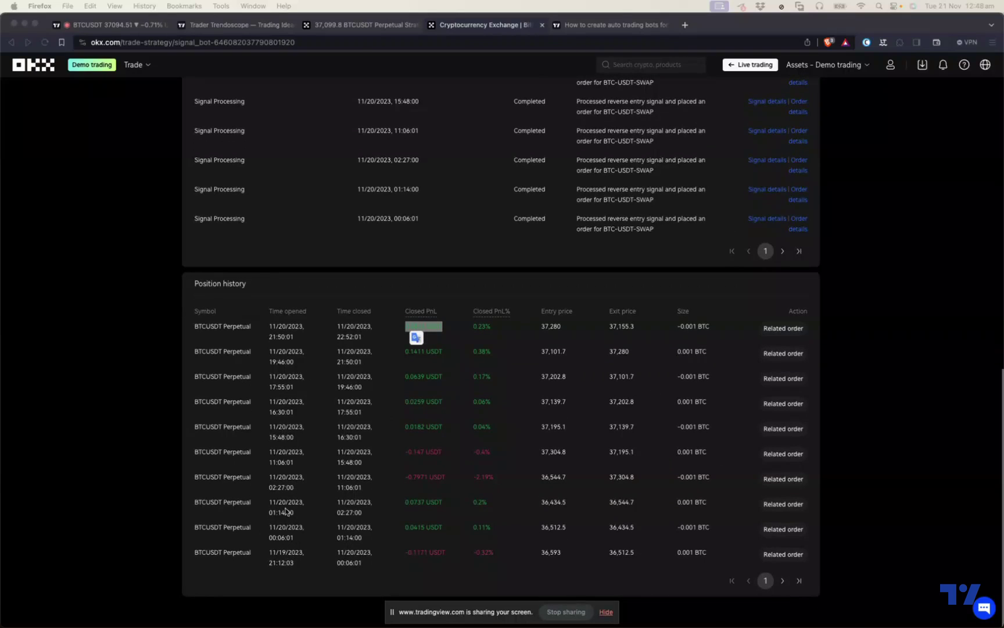
Step: Show page 2 of the RSI bot's position history
click(781, 580)
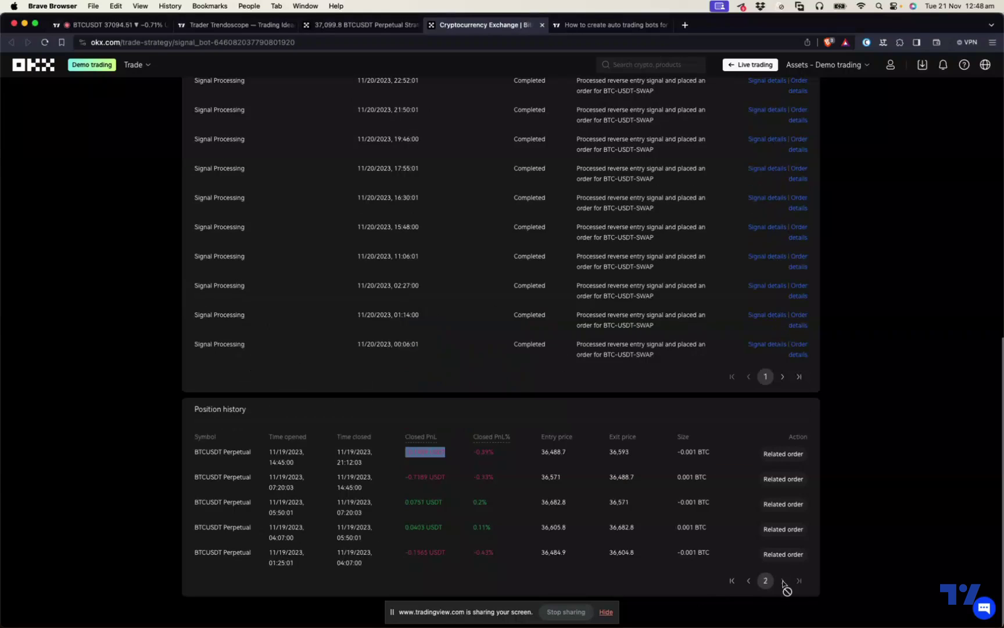
scroll(658, 283, up, 6)
scroll(435, 535, down, 3)
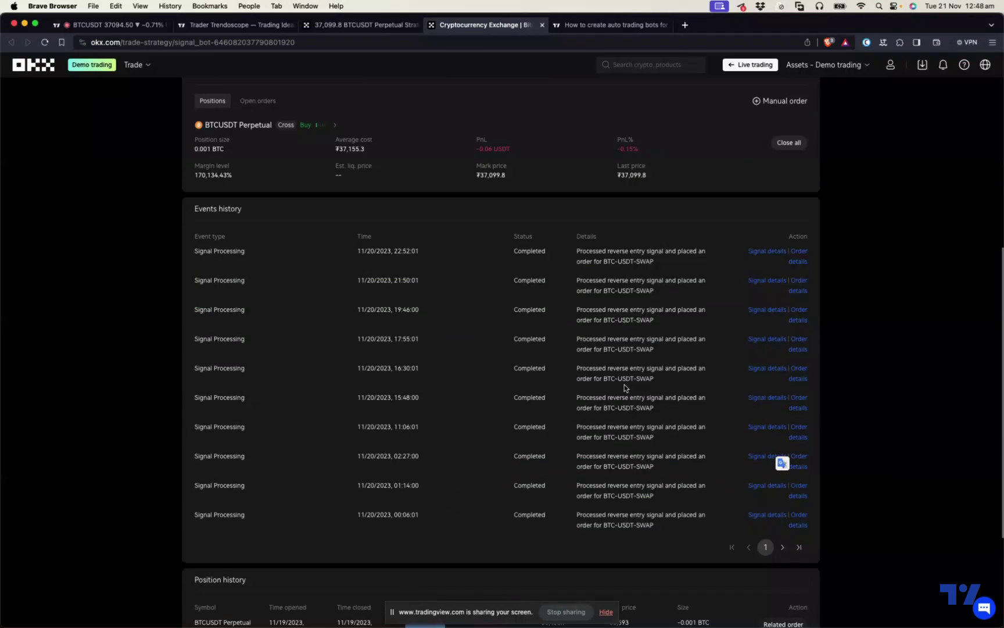
Step: Show page 2 of events history, then bring up the 'How to create auto trading bots' article
scroll(384, 535, down, 3)
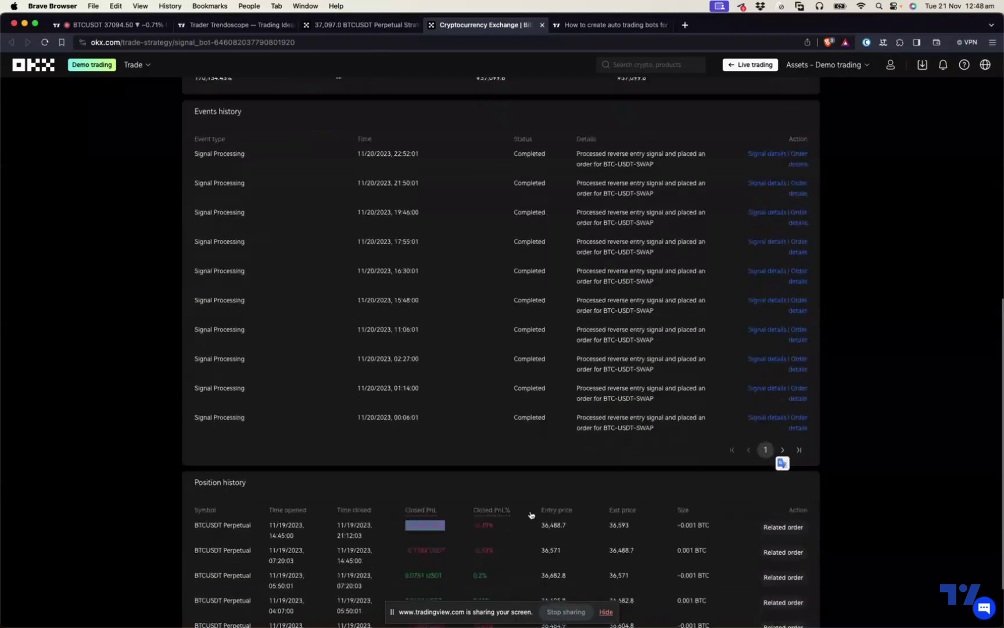
click(784, 447)
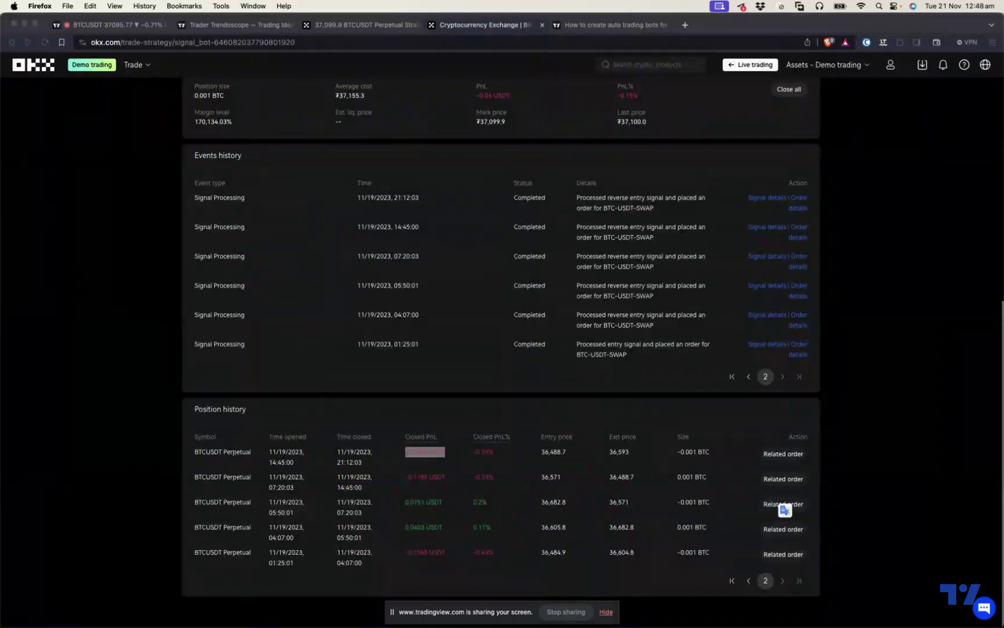
click(609, 26)
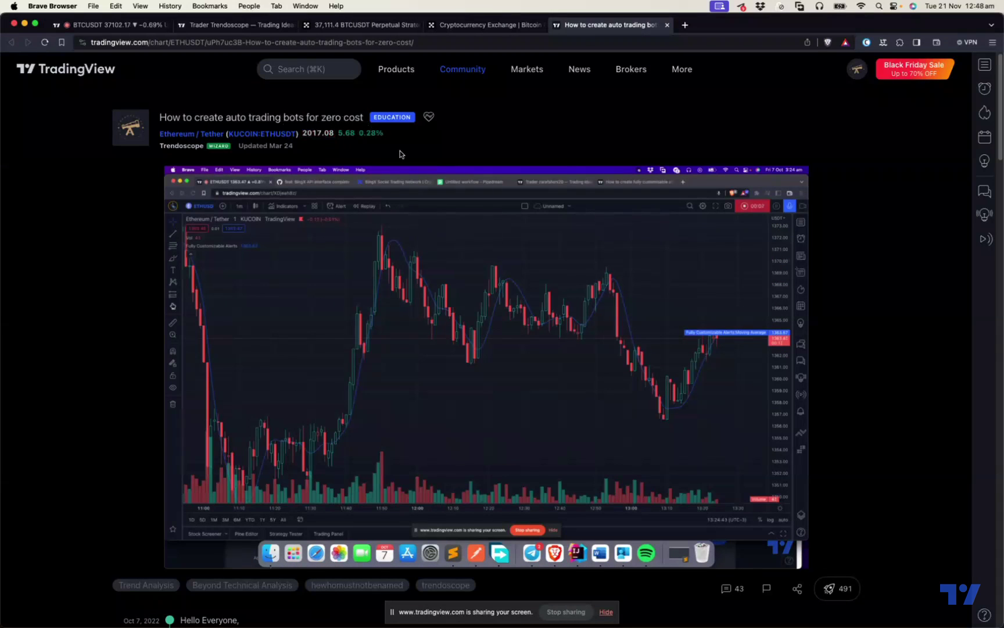
Step: Read 'How to create auto trading bots for zero cost', then switch to the BTCUSDT integration notes chart
scroll(428, 463, down, 6)
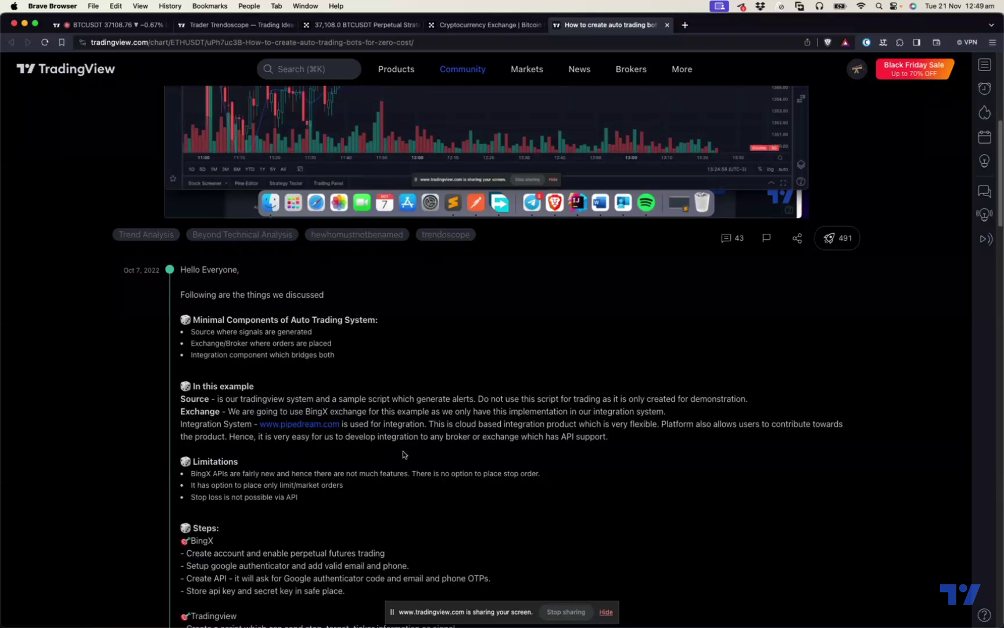
scroll(404, 462, up, 5)
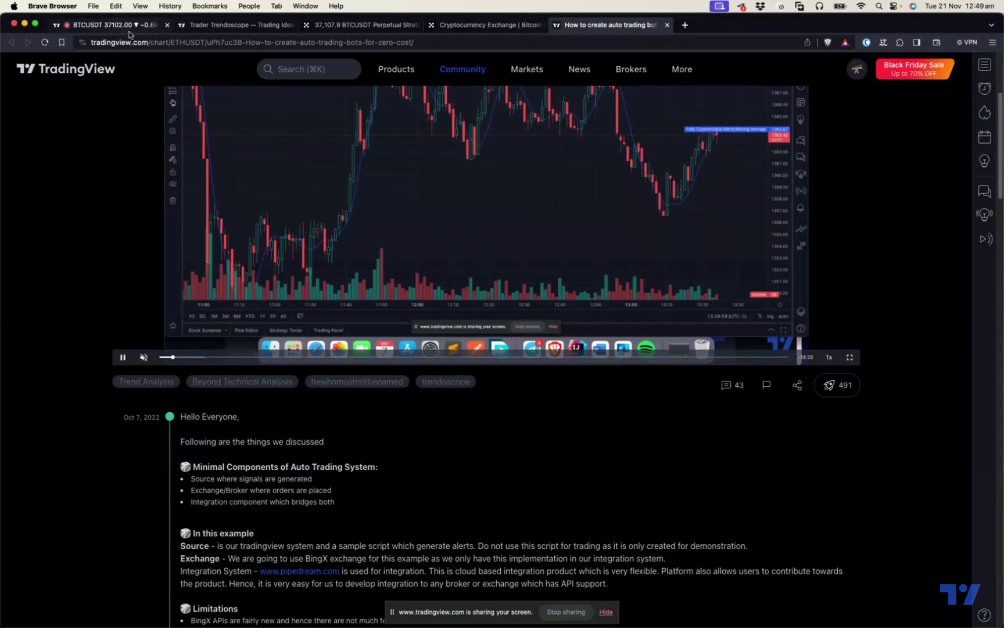
scroll(398, 553, down, 1)
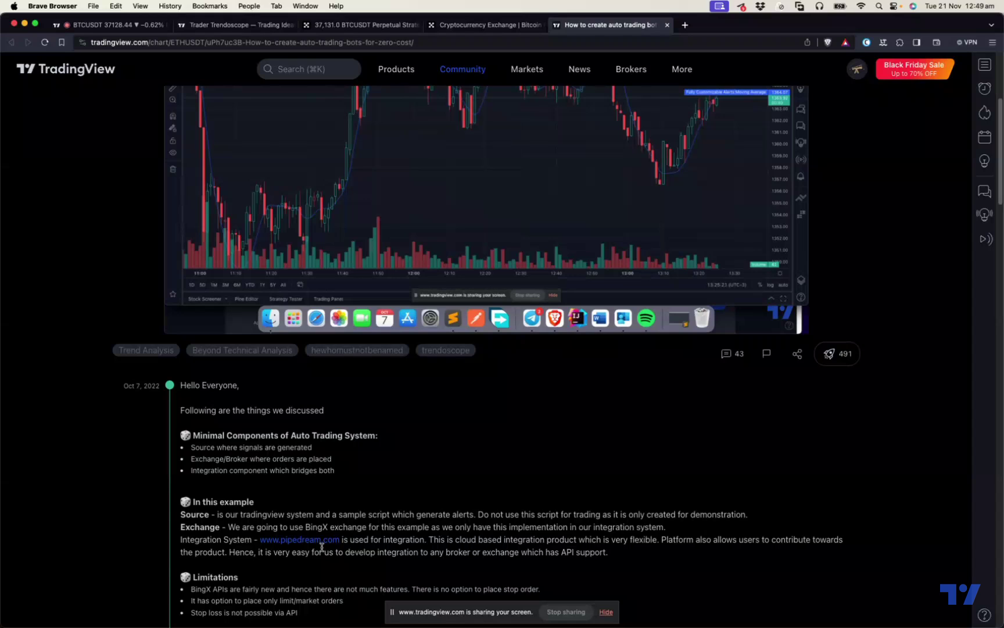
click(123, 26)
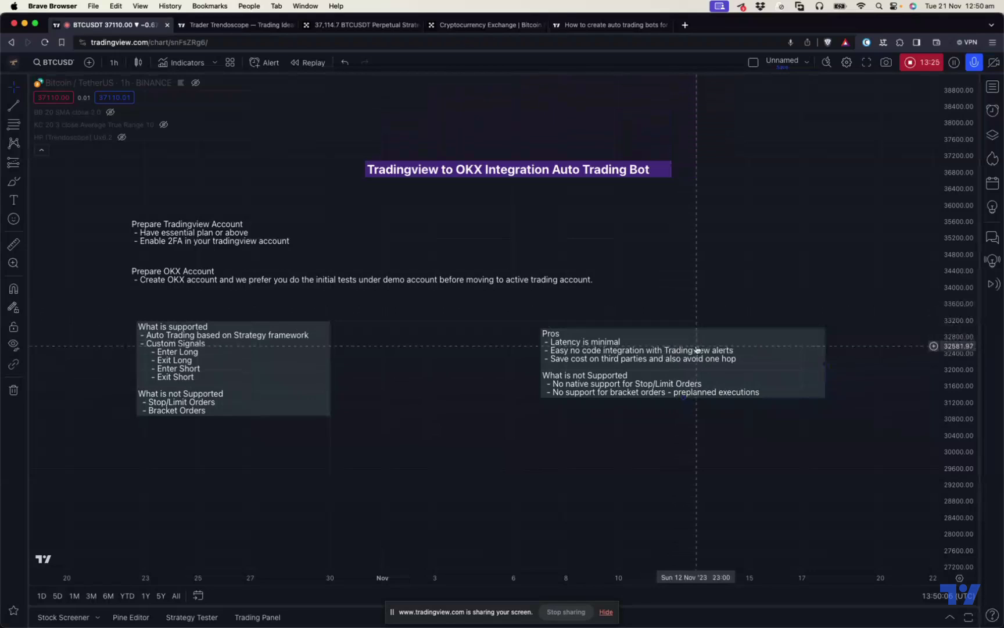
click(364, 28)
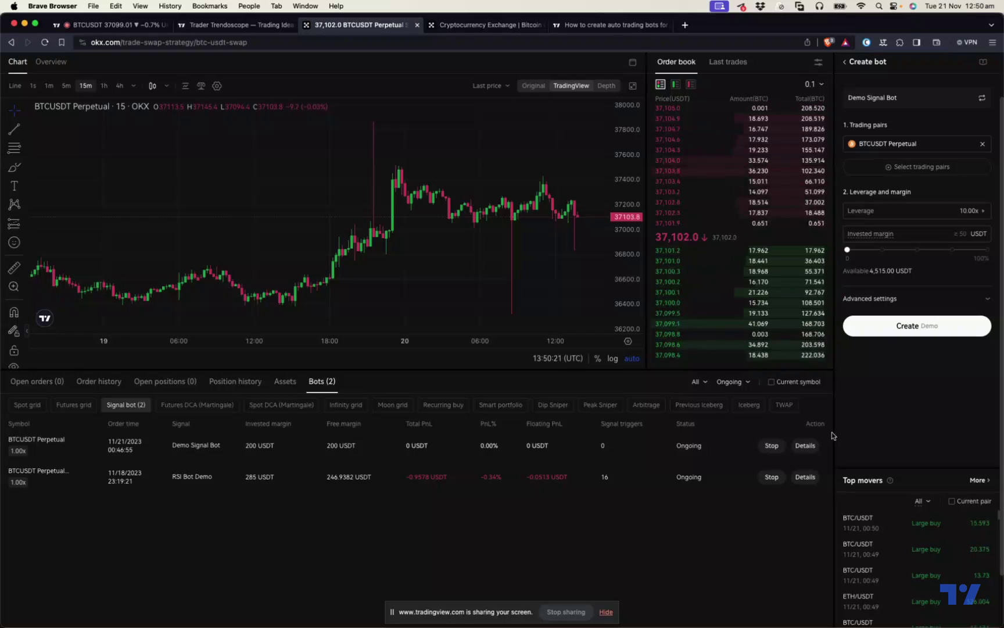
click(128, 26)
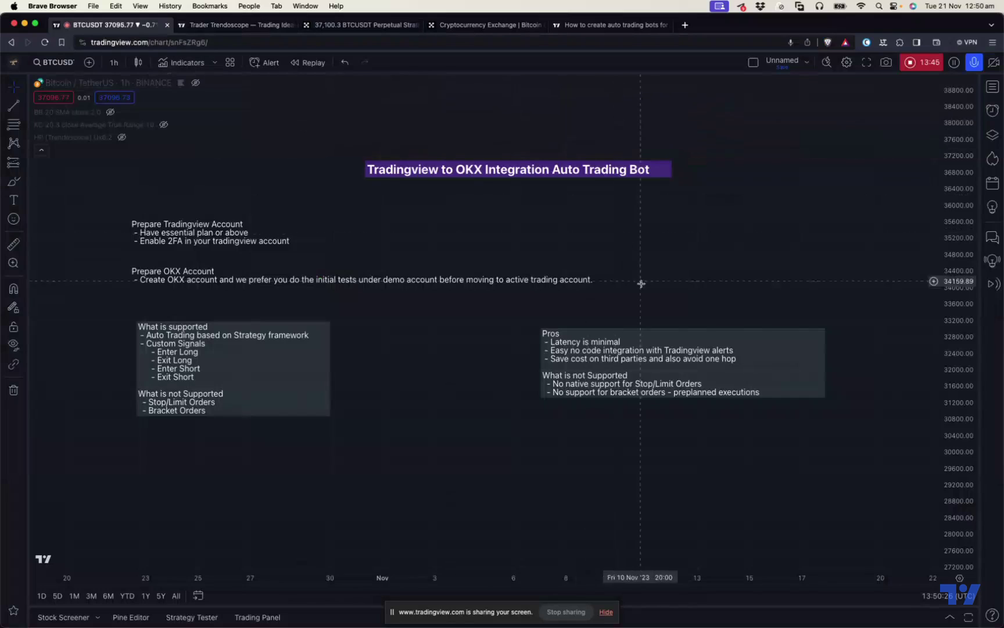